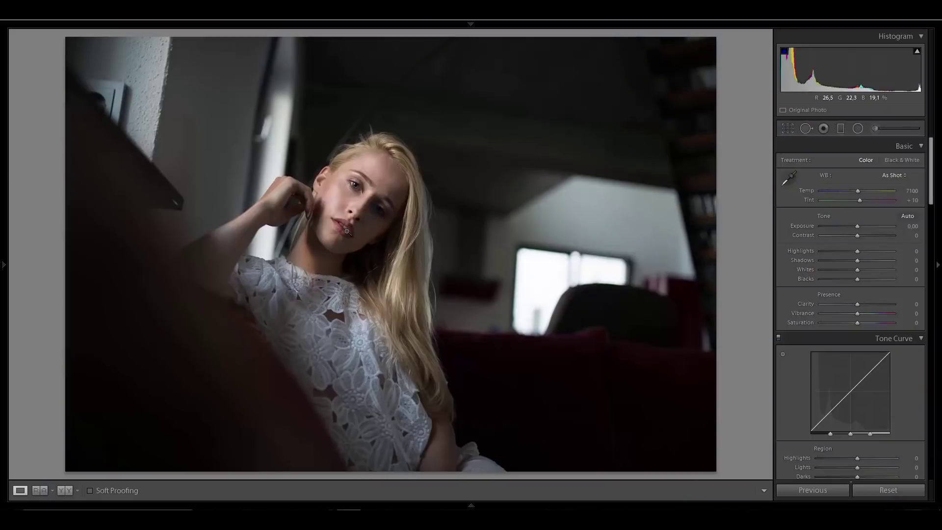
Zoom to 1:1 and draw an inverted radial filter around the shadowed iris.
click(354, 194)
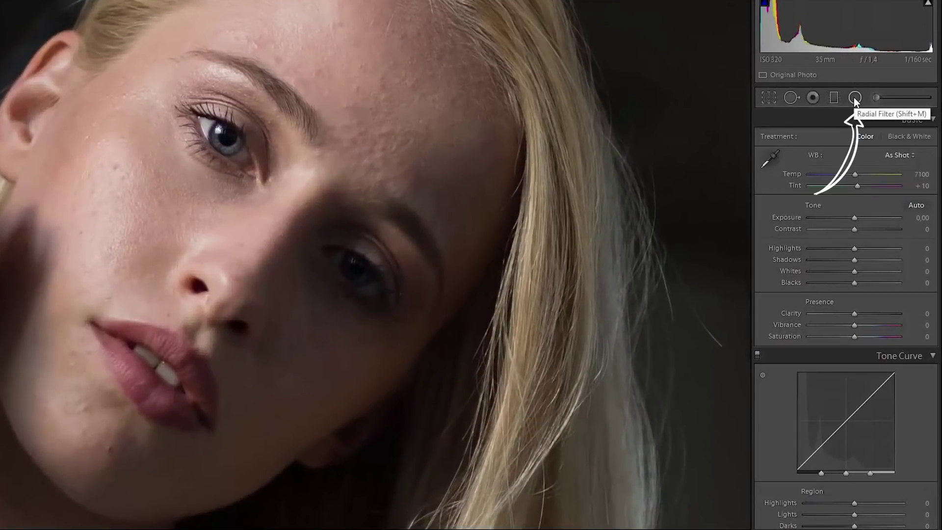
click(855, 100)
mouse_move(353, 267)
mouse_down()
mouse_move(377, 249)
mouse_move(382, 284)
mouse_move(353, 272)
mouse_up()
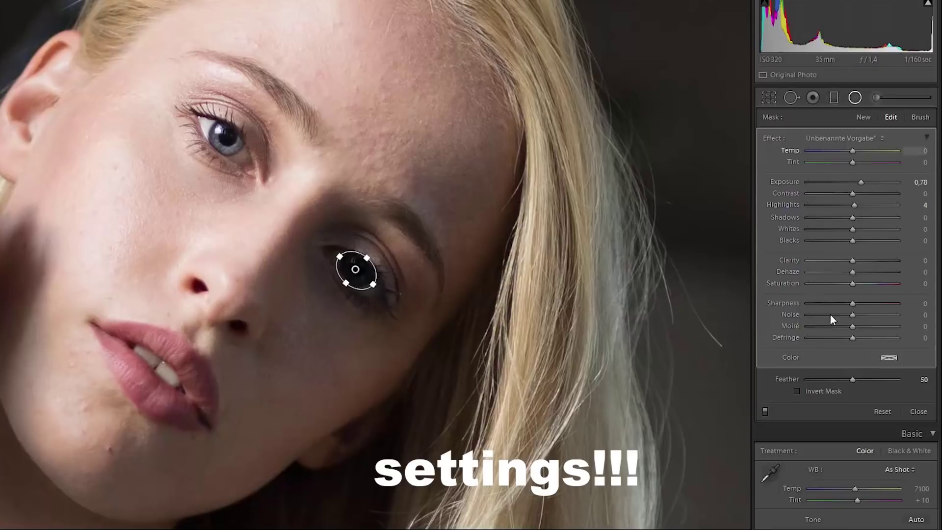
click(796, 391)
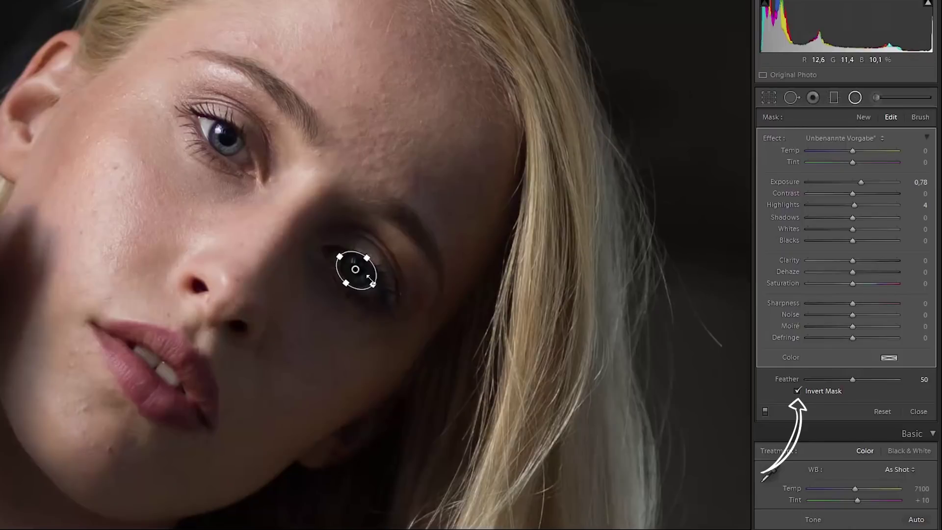
Brighten the iris: Exposure 1.68, Highlights 100, Whites 58, Contrast 27, Clarity, slight Blacks and Shadows.
drag(353, 268, 368, 268)
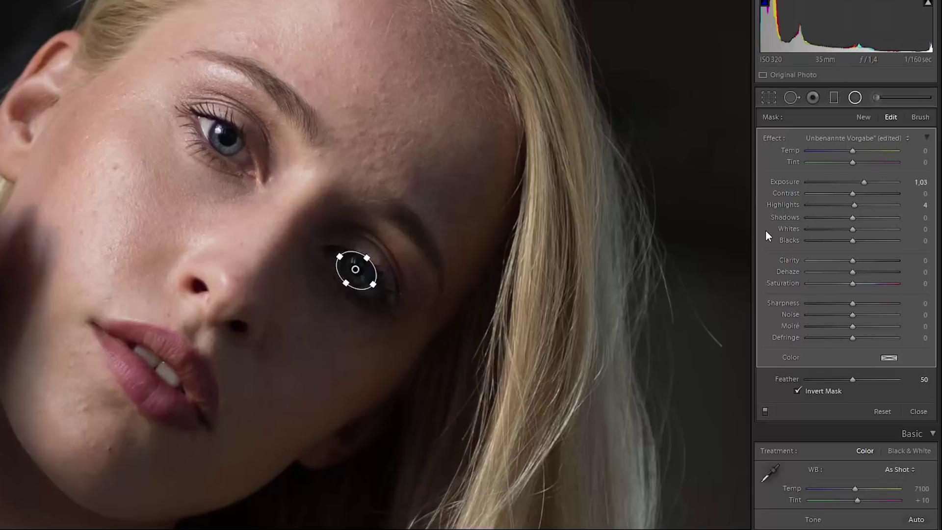
drag(873, 181, 872, 184)
drag(854, 205, 899, 203)
drag(863, 229, 878, 229)
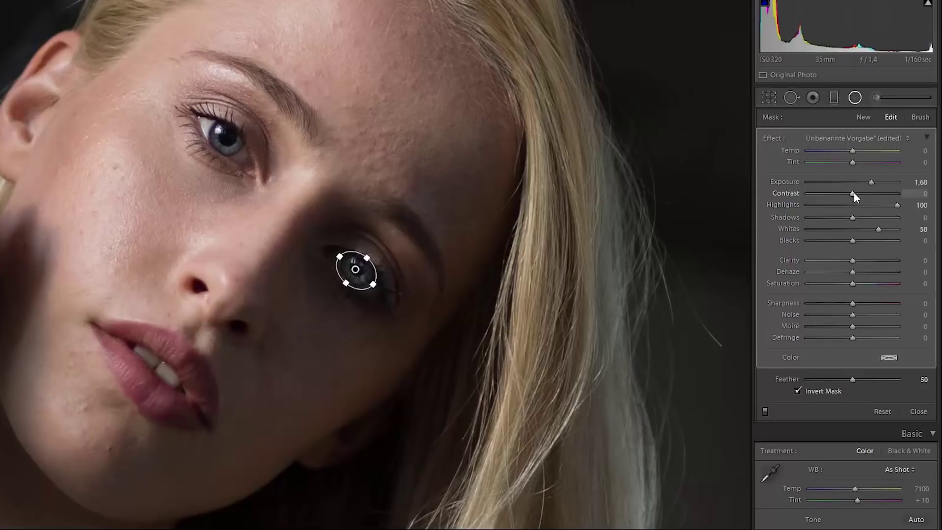
drag(853, 193, 866, 194)
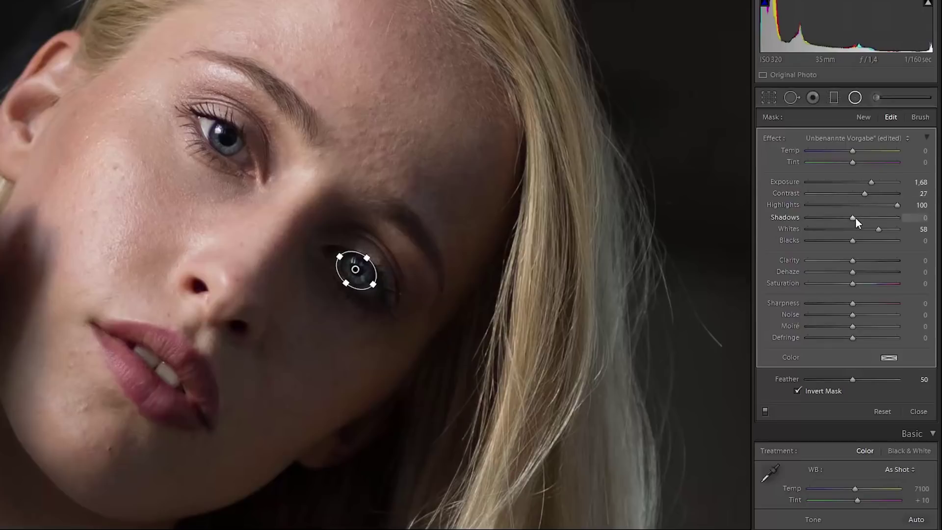
drag(852, 240, 850, 216)
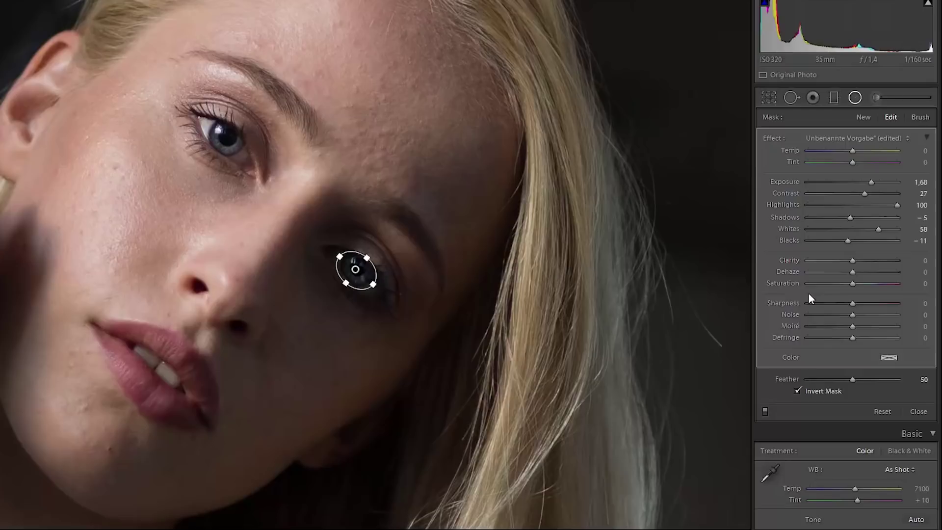
click(864, 260)
drag(849, 217, 856, 218)
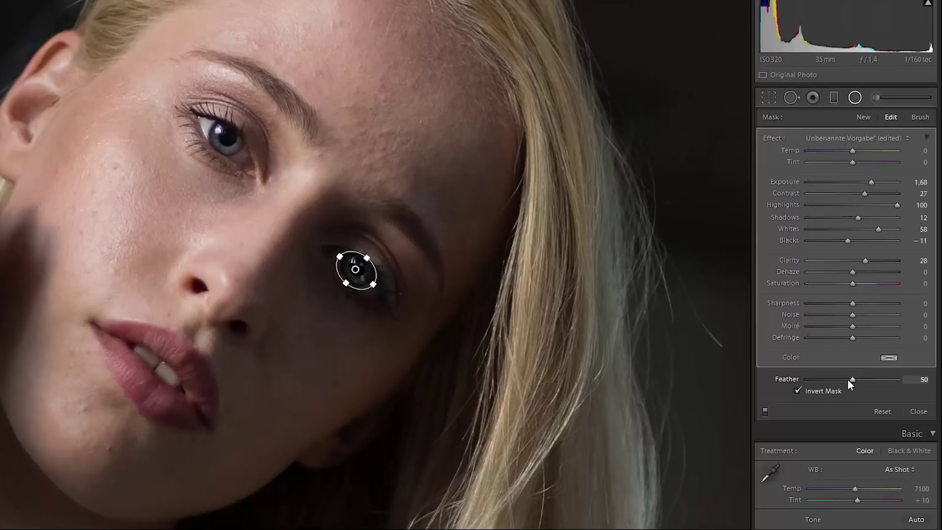
Set the filter's Feather to 13 and reshape the ellipse to fit the iris.
drag(849, 378, 823, 381)
drag(819, 381, 820, 382)
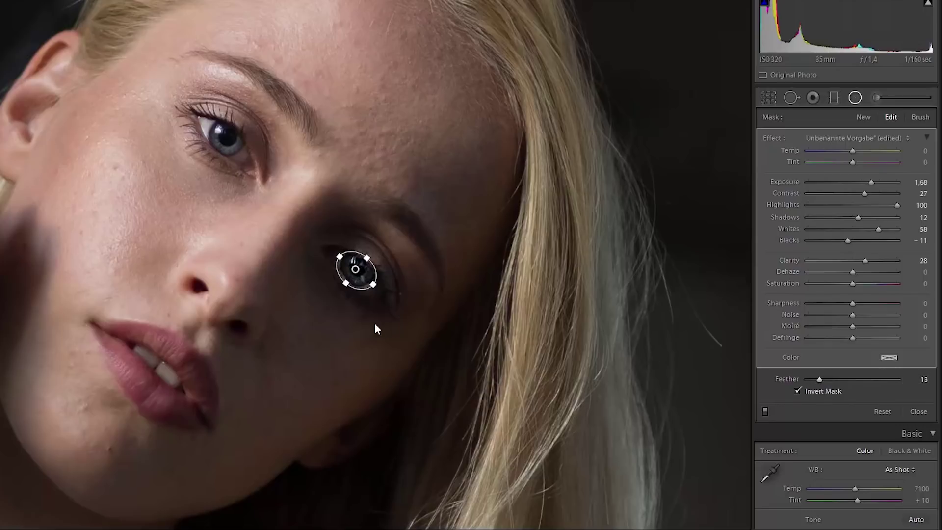
drag(374, 285, 347, 284)
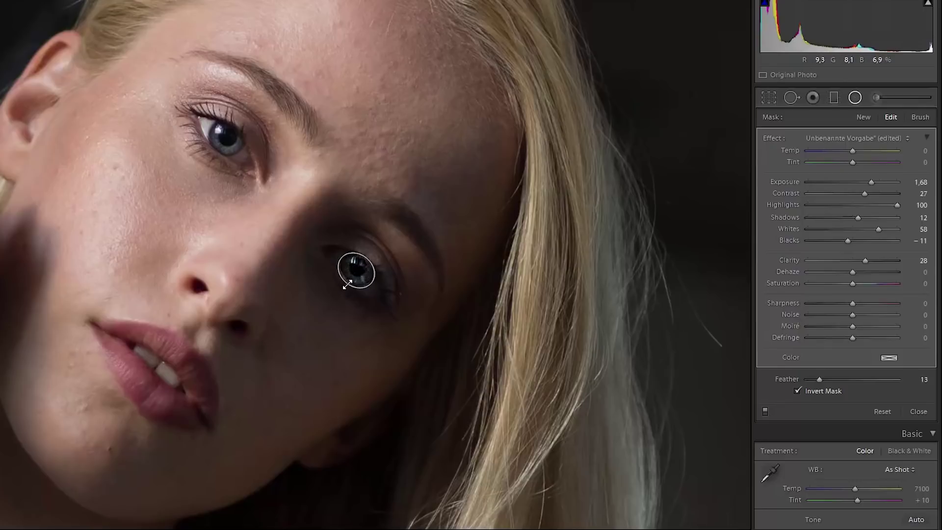
drag(348, 283, 349, 284)
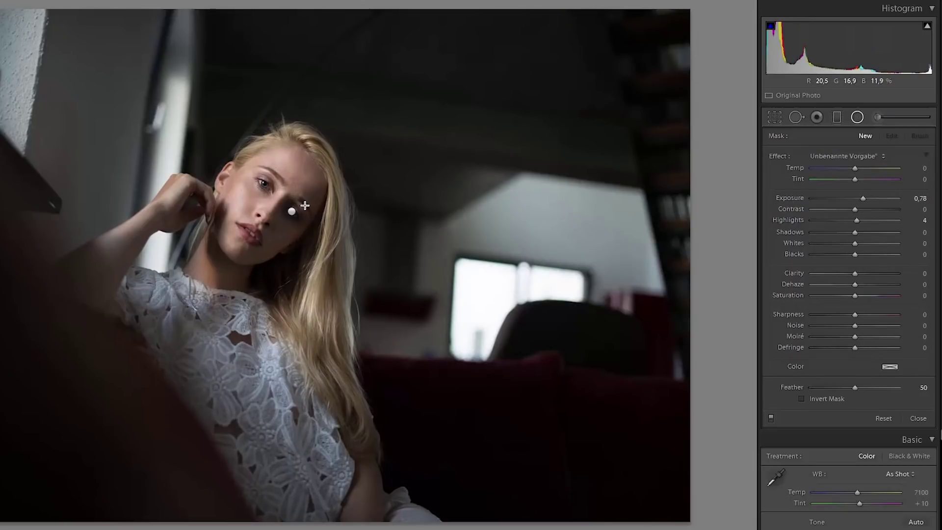
Draw a large inverted radial filter over the face, rotated to its tilt, Feather 75.
drag(290, 236, 314, 168)
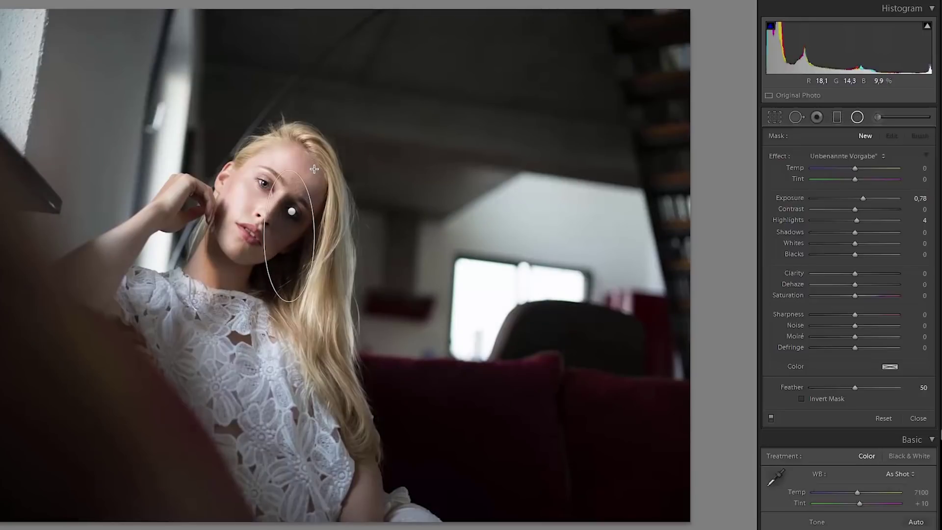
click(809, 399)
drag(326, 234, 332, 259)
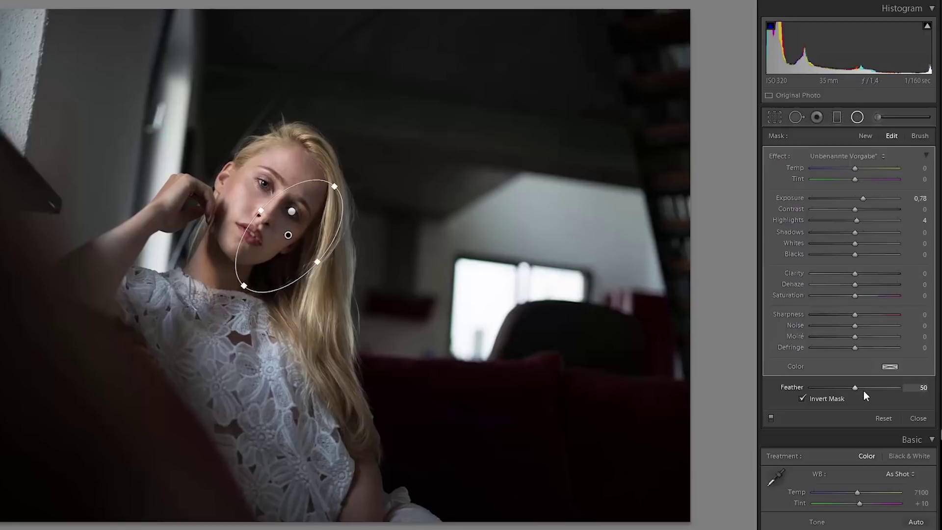
drag(857, 387, 879, 390)
drag(294, 244, 294, 233)
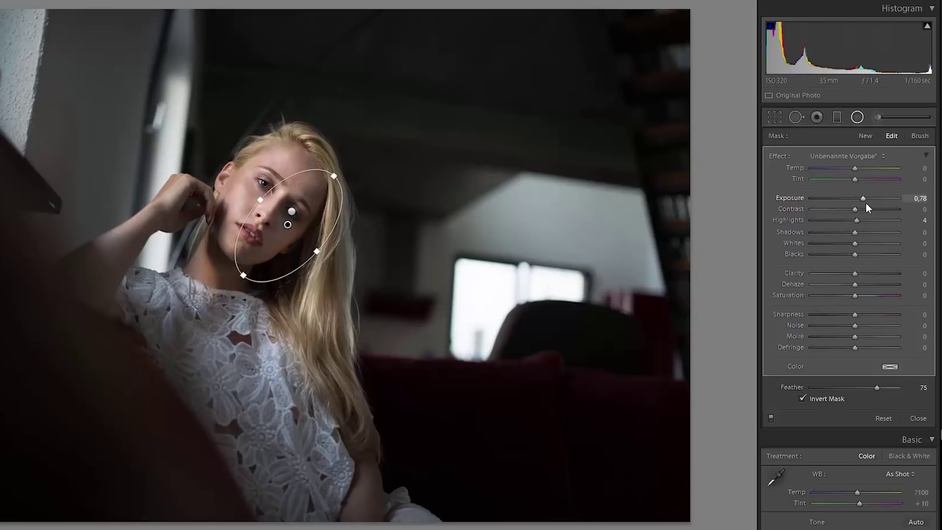
Reset Highlights to 0, set the face filter's Exposure to 0.49, and close the tool.
double_click(857, 221)
drag(863, 198, 861, 199)
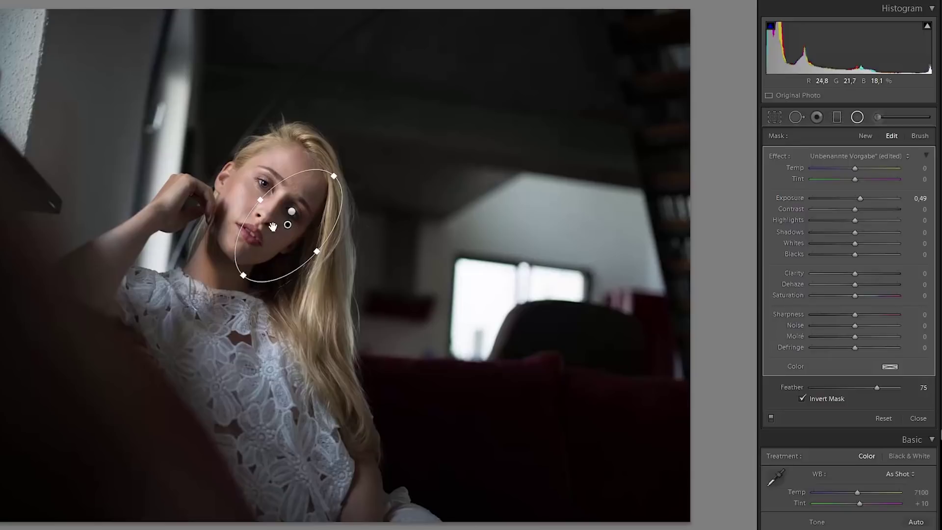
click(857, 117)
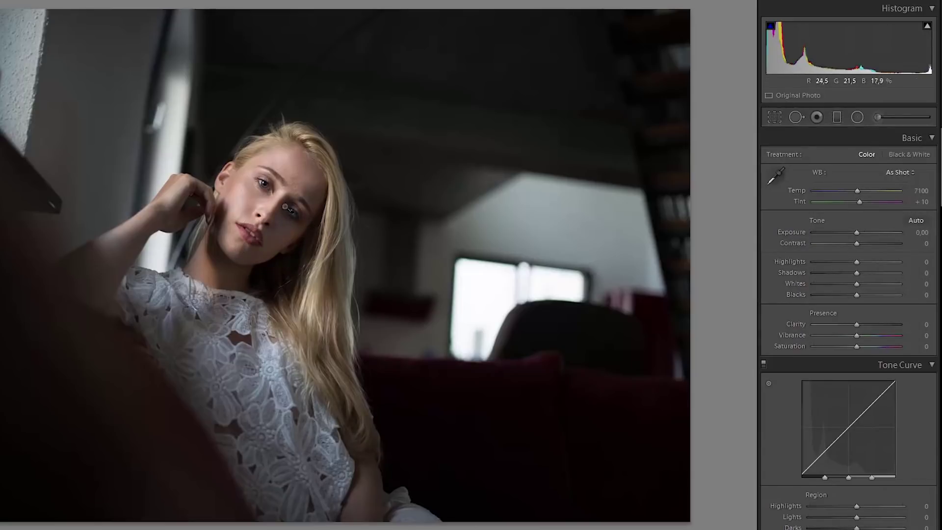
Reselect the iris radial filter and lower its Exposure from 1.68 to 0.92.
click(293, 212)
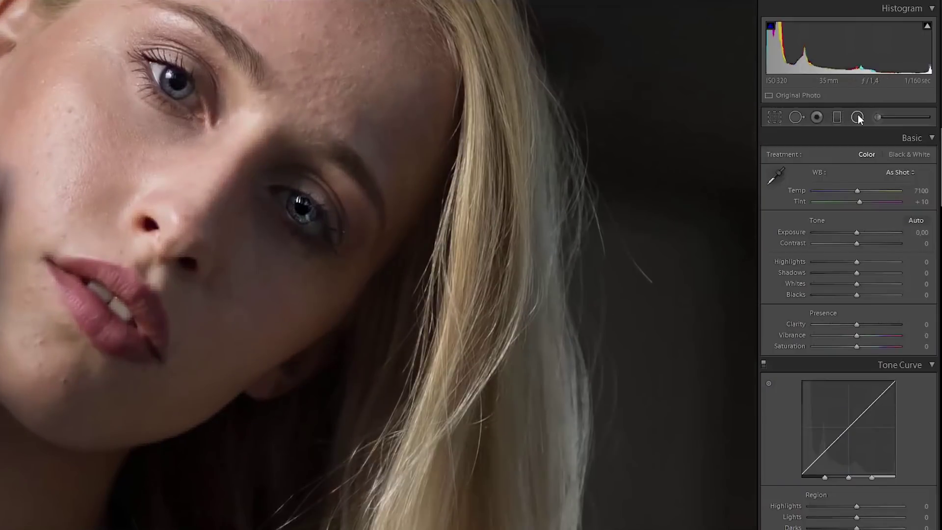
click(857, 116)
click(300, 208)
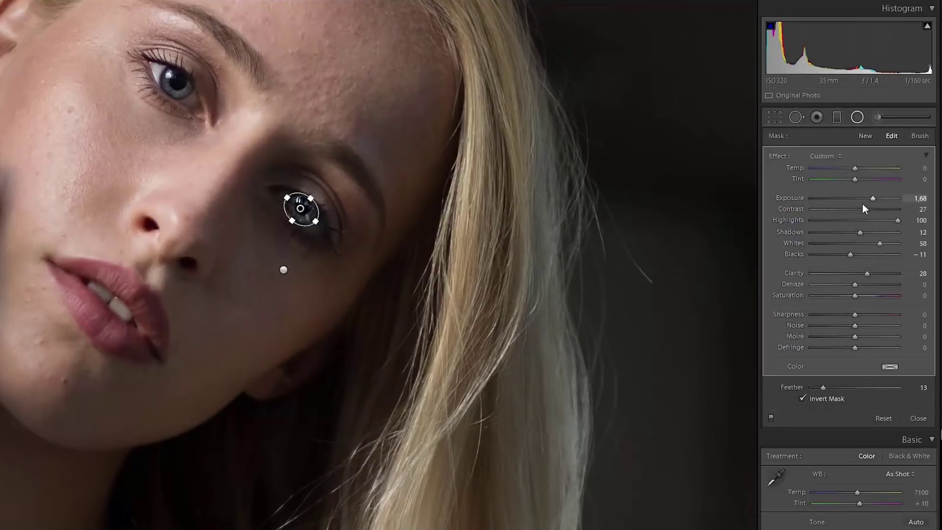
drag(870, 199, 862, 199)
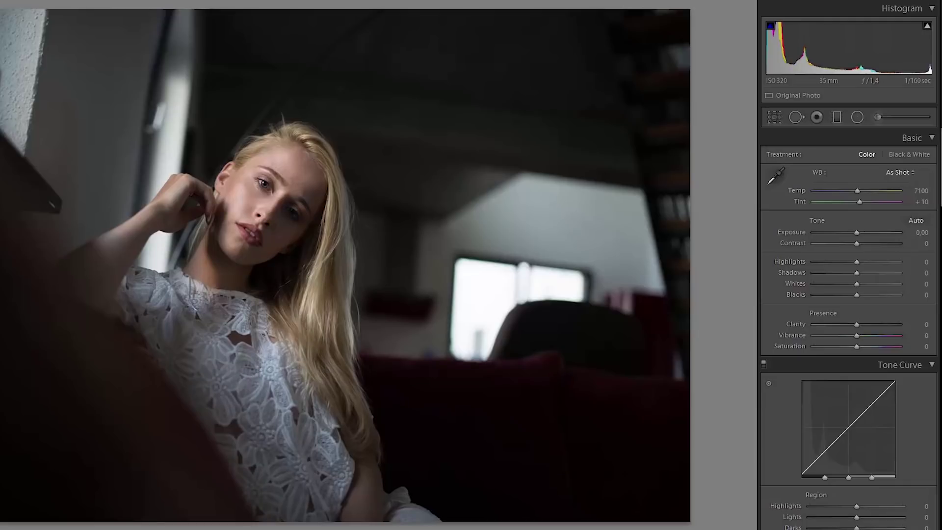
key(ctrl+z)
click(276, 208)
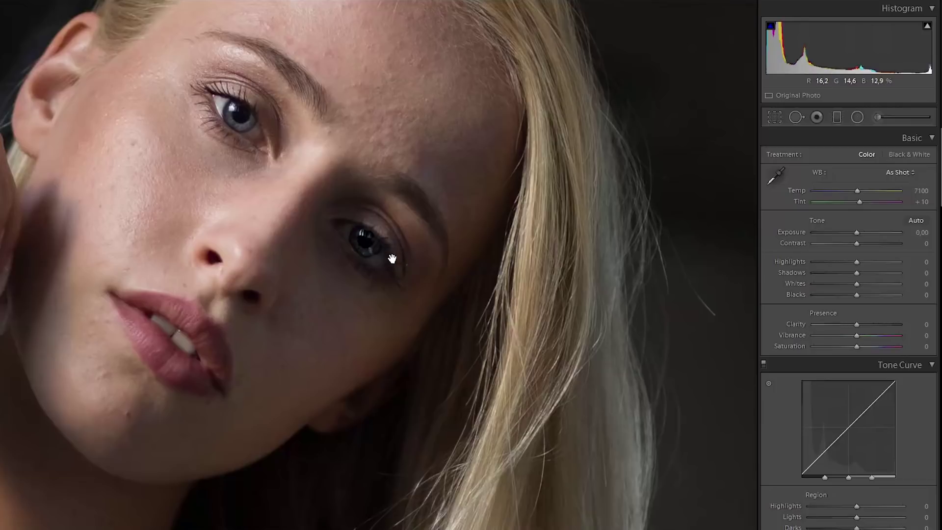
Erase part of the iris filter's mask with a soft Feather 73 erase brush.
click(857, 118)
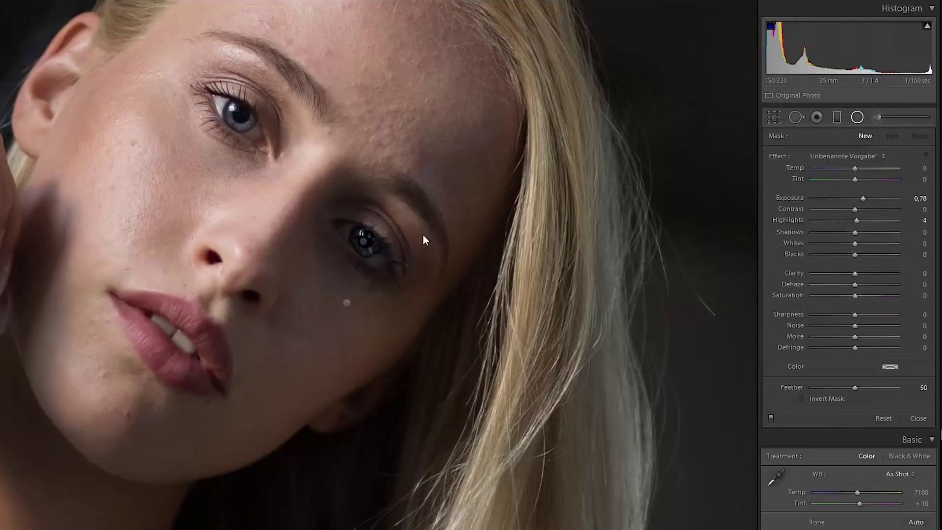
click(362, 241)
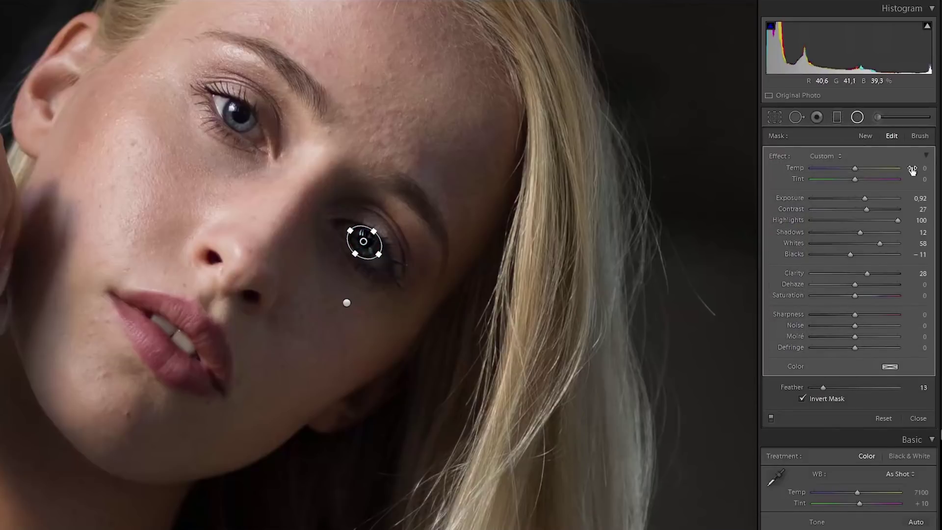
click(920, 136)
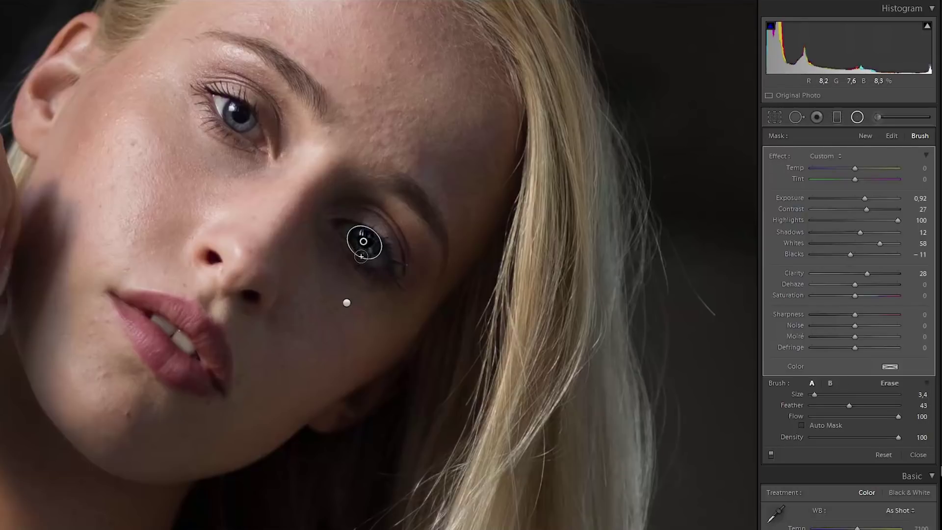
click(889, 385)
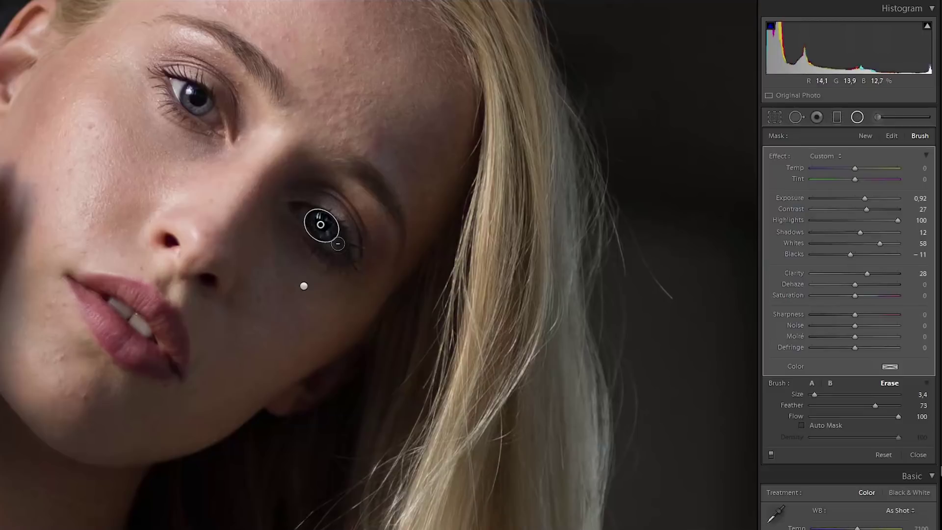
key(k)
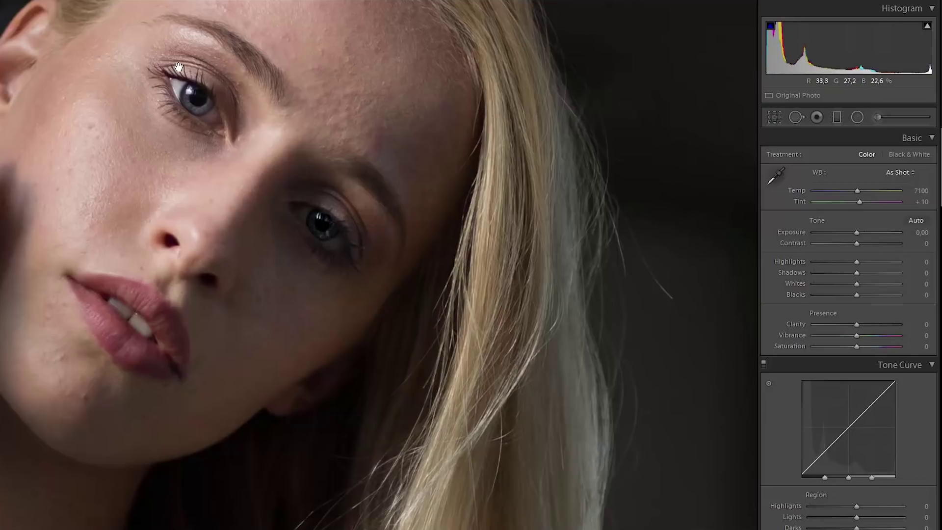
Draw a radial filter on one iris, duplicate it, and move the copy to the other iris.
click(858, 116)
drag(320, 226, 336, 239)
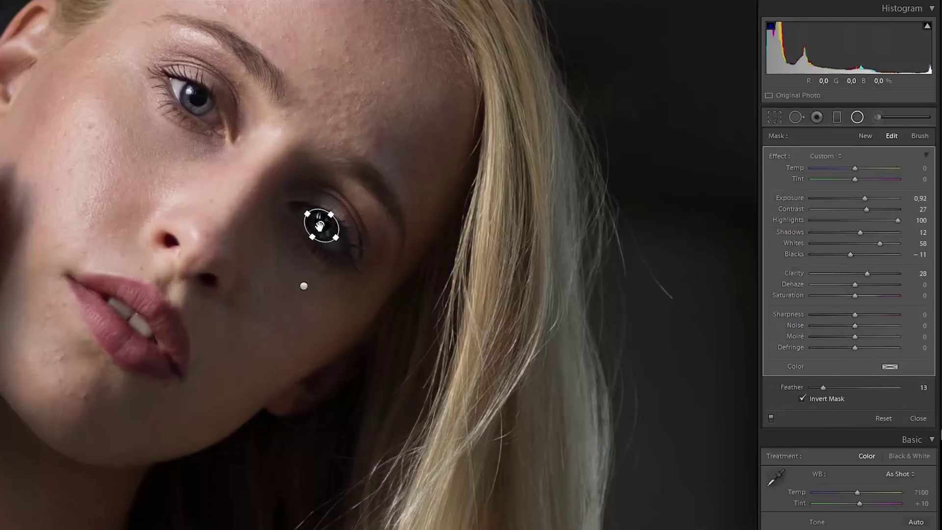
right_click(320, 226)
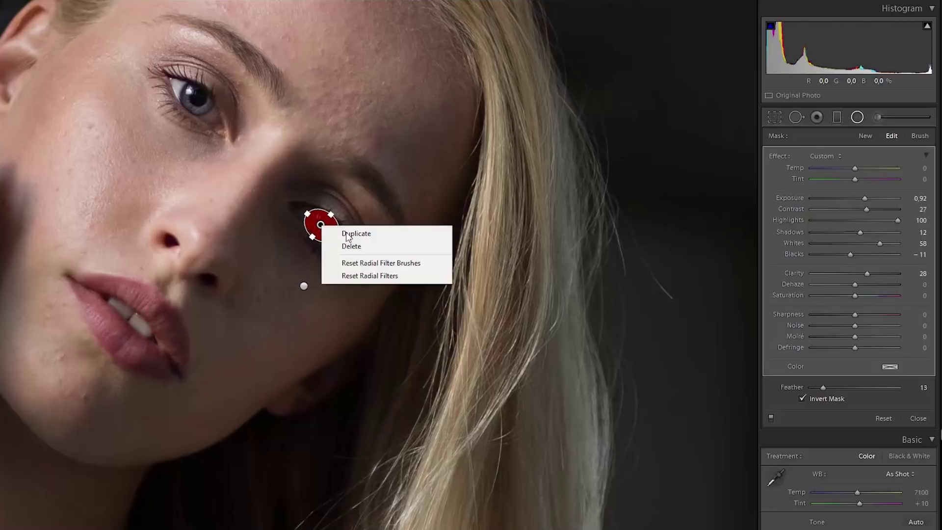
click(346, 233)
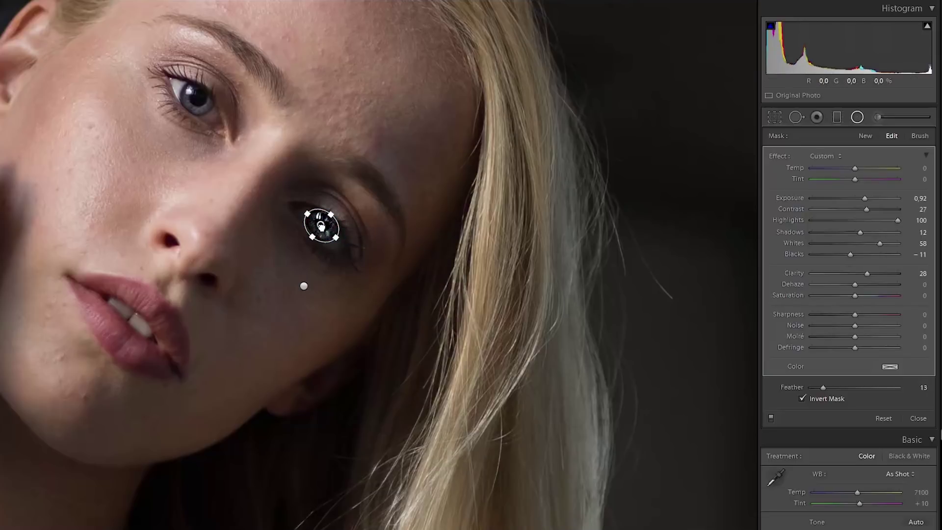
drag(306, 212, 195, 99)
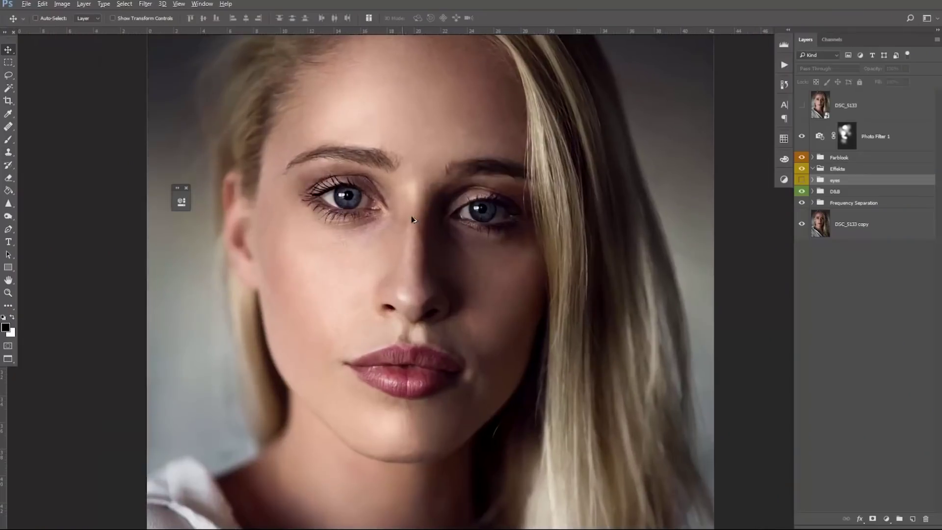
Create a new layer named D&B in Soft Light mode, filled with 50% gray.
scroll(413, 220, up, 6)
scroll(396, 197, down, 1)
key(alt)
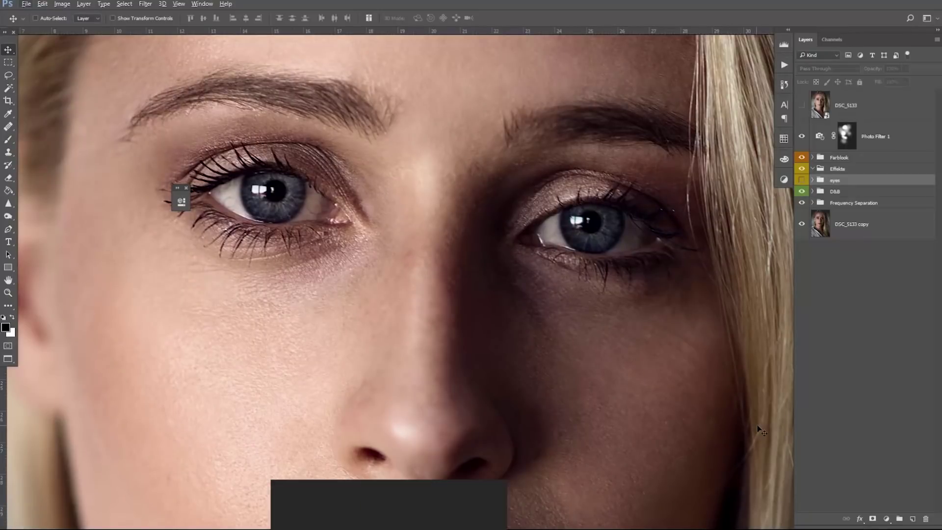
alt+click(913, 519)
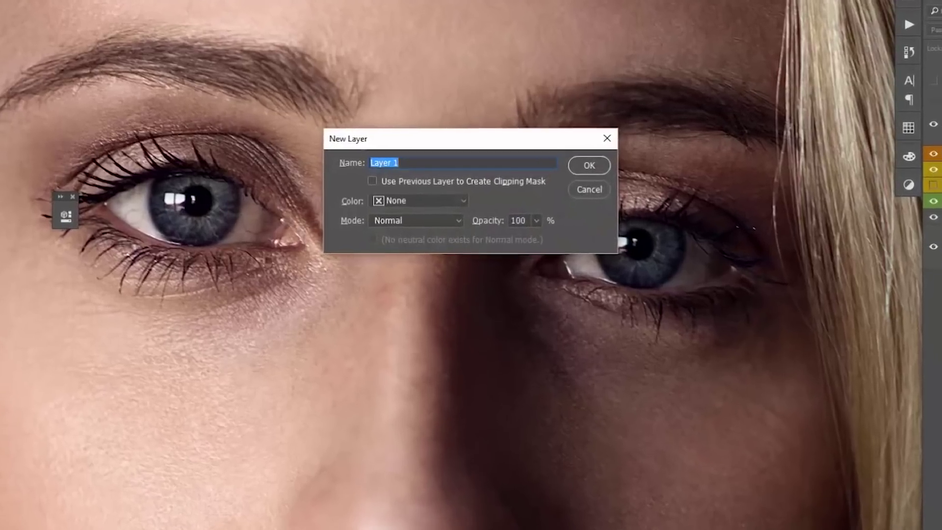
text(D&B)
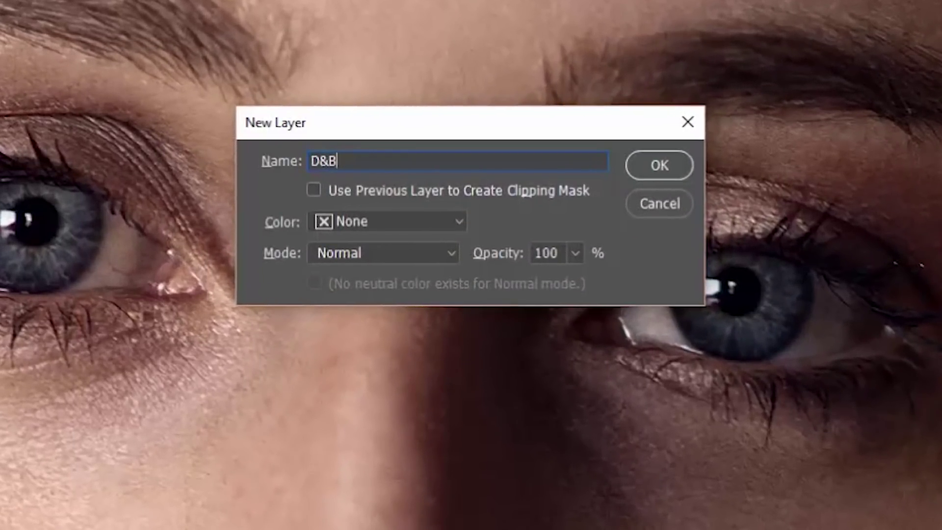
click(334, 248)
click(374, 518)
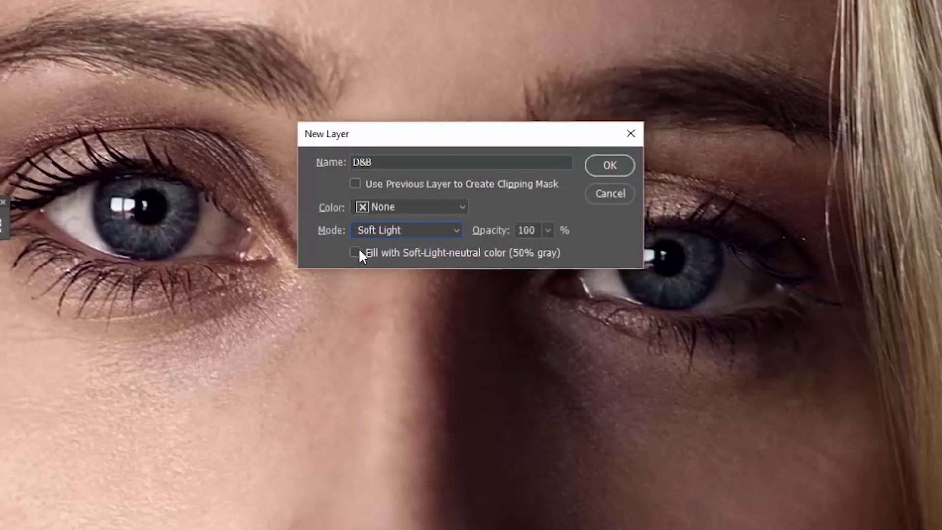
click(314, 283)
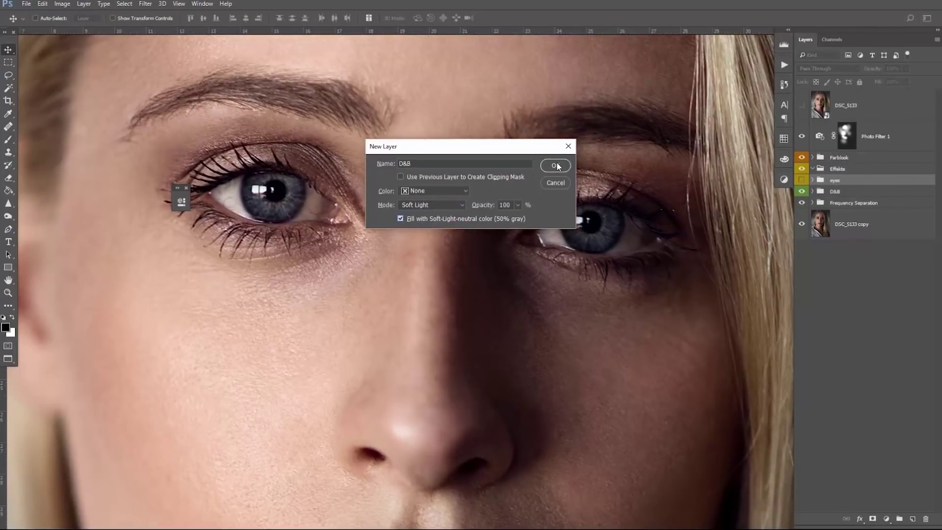
click(555, 167)
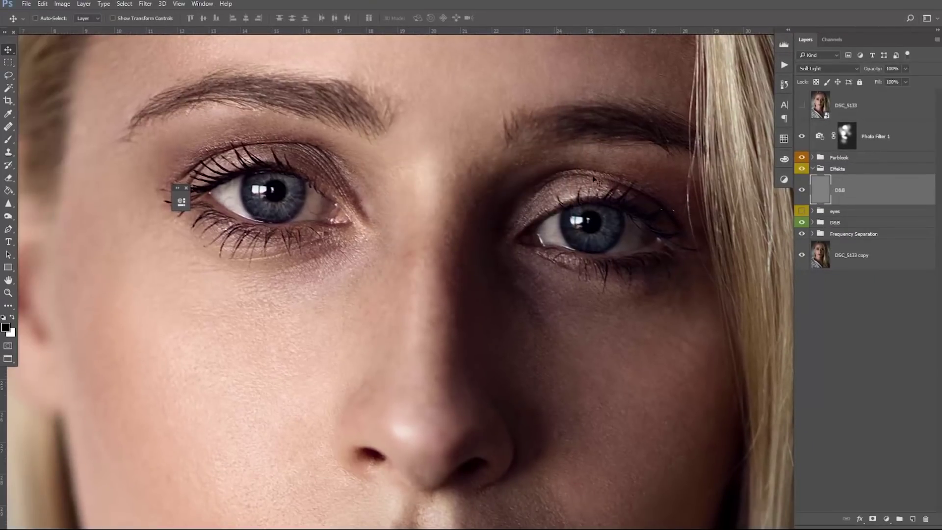
View the gray D&B layer alone, then show all the other layers again.
alt+click(802, 190)
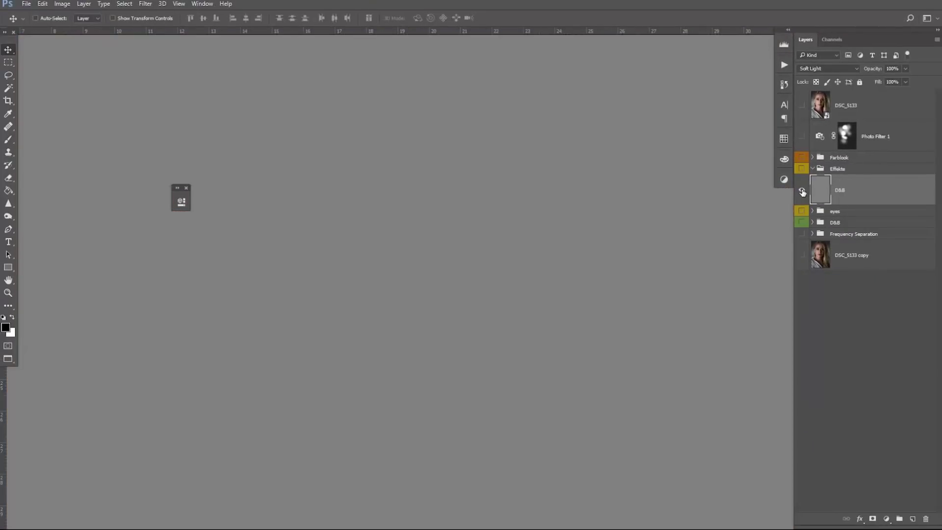
alt+click(802, 190)
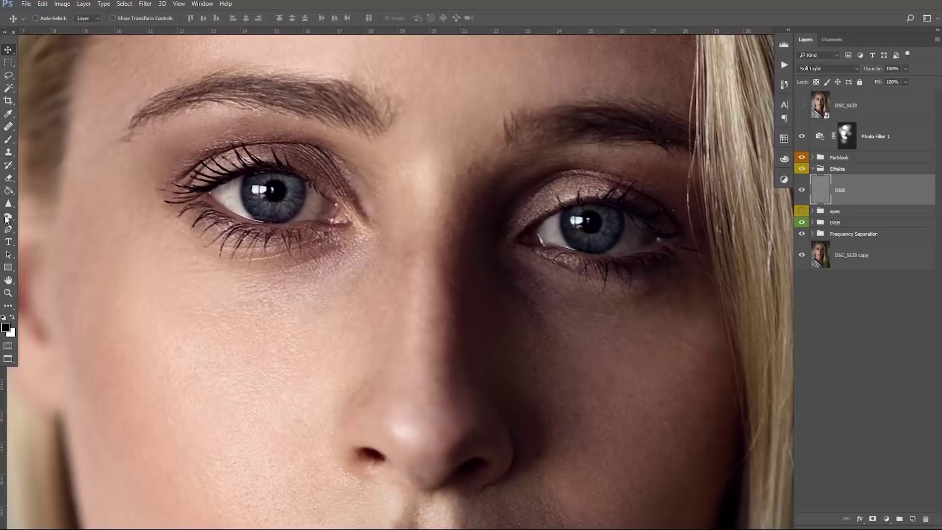
click(7, 219)
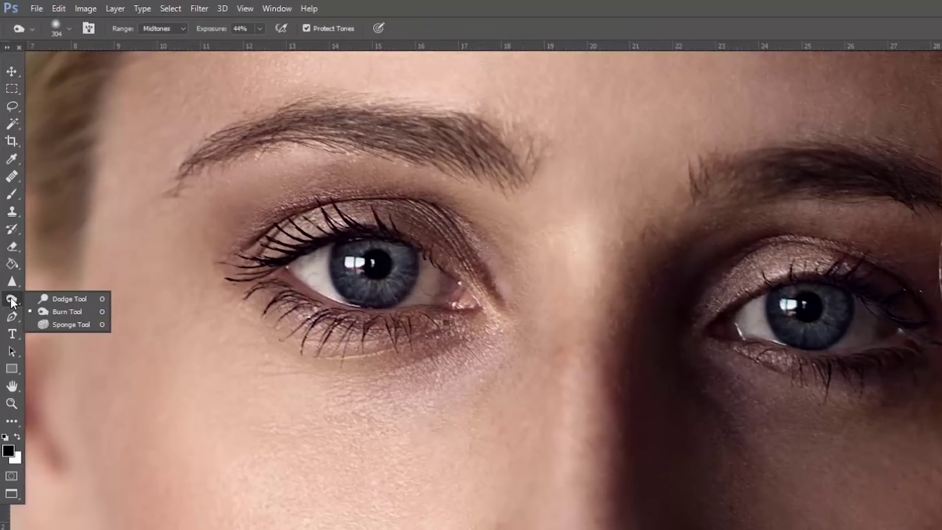
Choose the Burn tool at 20% exposure and shrink the brush to about 14 px.
click(58, 312)
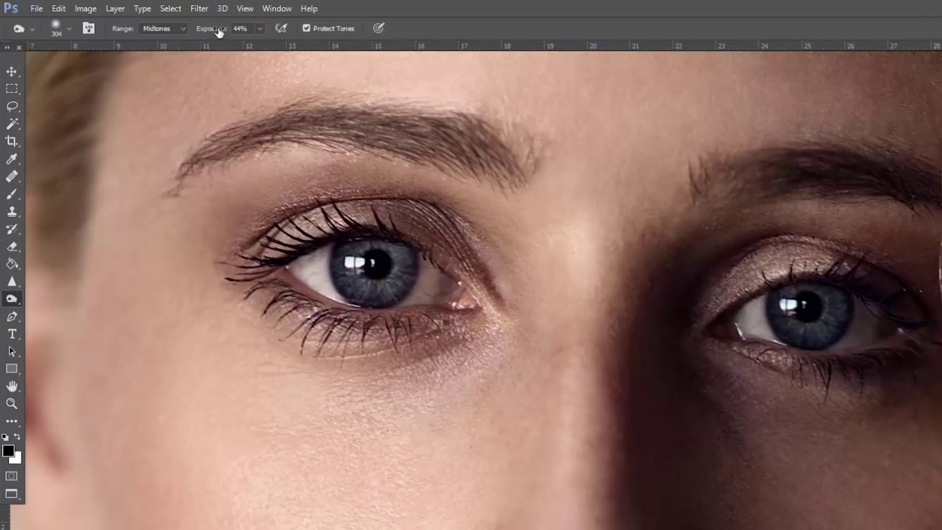
drag(219, 33, 203, 34)
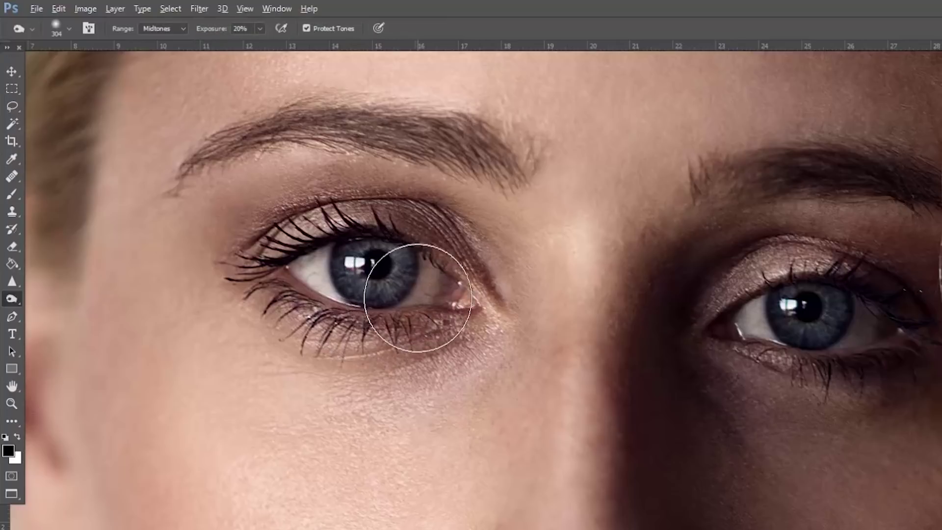
drag(490, 304, 489, 308)
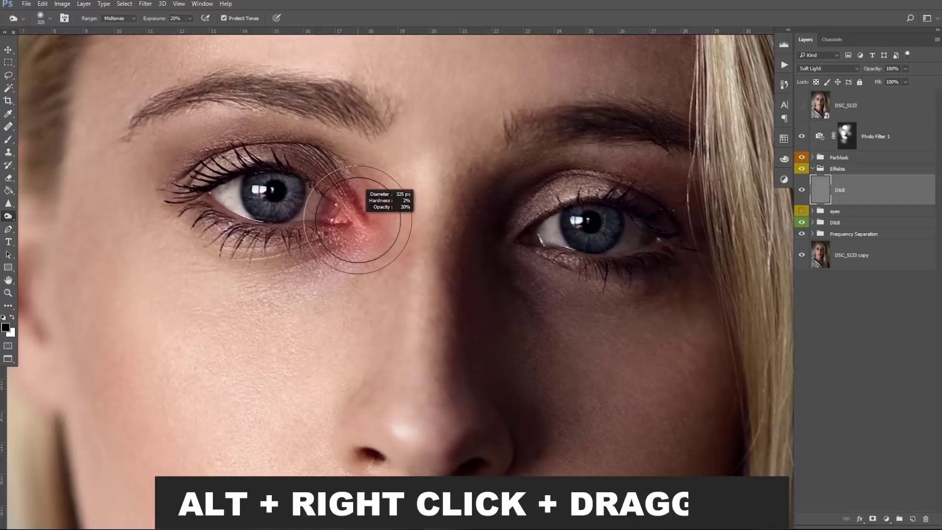
drag(357, 222, 304, 225)
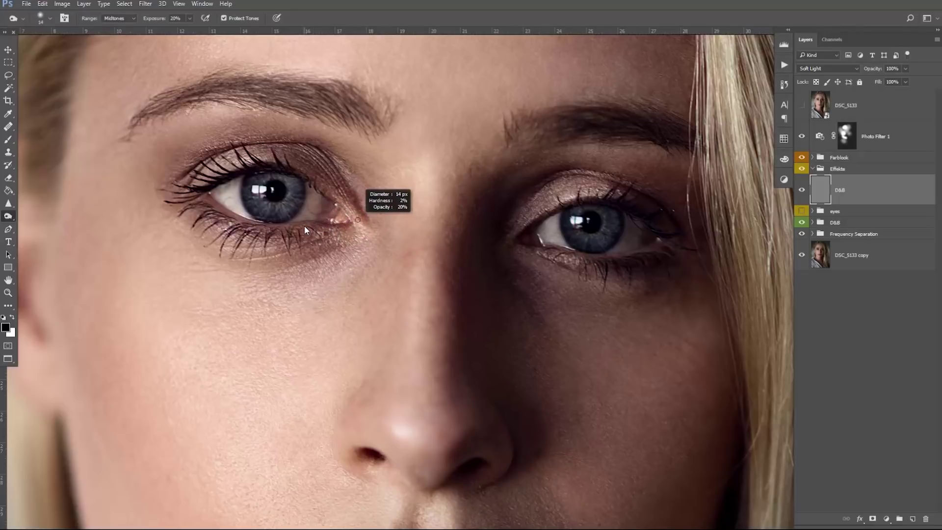
Zoom into the left eye and shrink the burn brush to 4 px for iris detail.
scroll(305, 224, down, 2)
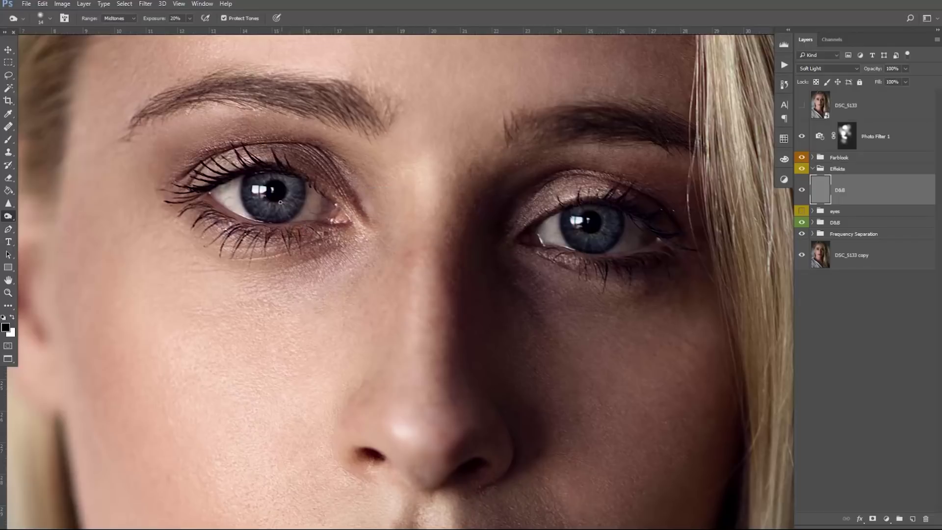
scroll(314, 223, up, 3)
scroll(322, 222, down, 2)
scroll(328, 222, up, 3)
scroll(328, 223, up, 2)
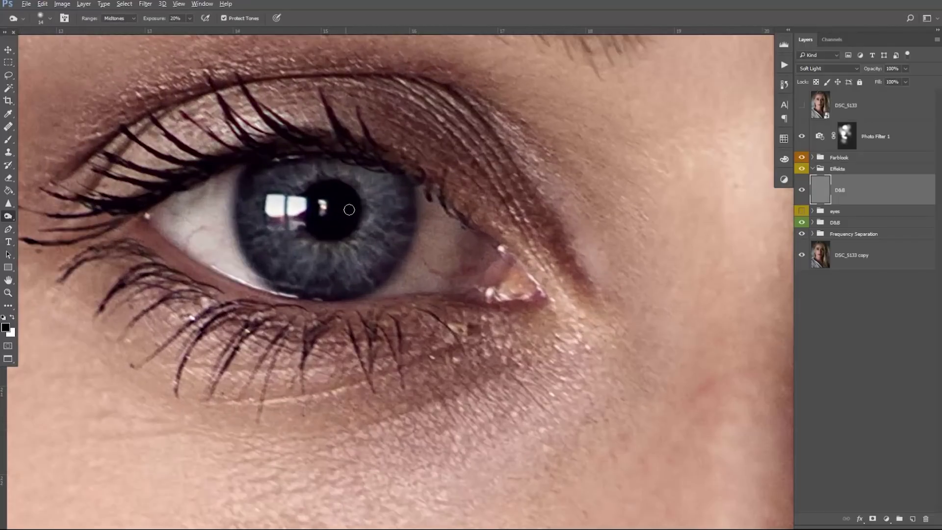
scroll(362, 223, up, 2)
scroll(364, 225, down, 1)
drag(363, 249, 360, 253)
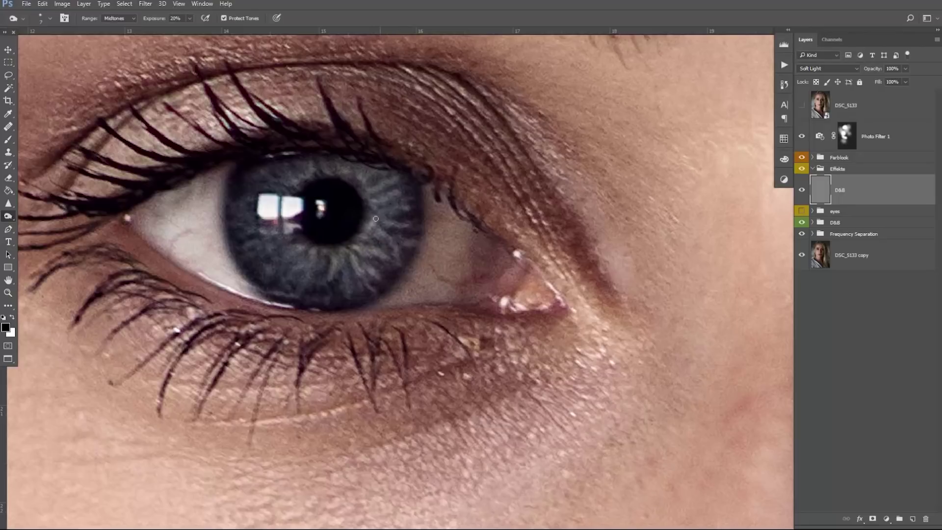
Switch D&B to Overlay and dodge the iris's right-side streaks with a 33 px brush.
click(818, 69)
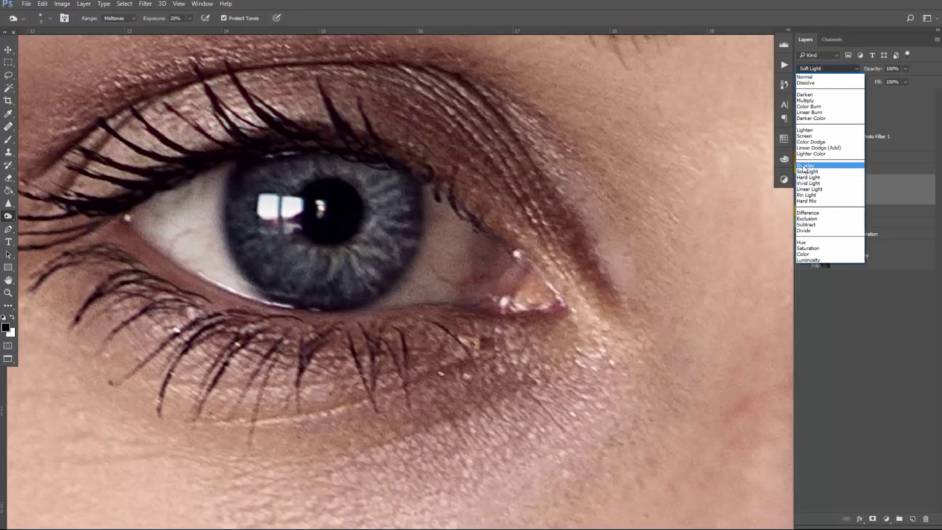
click(805, 166)
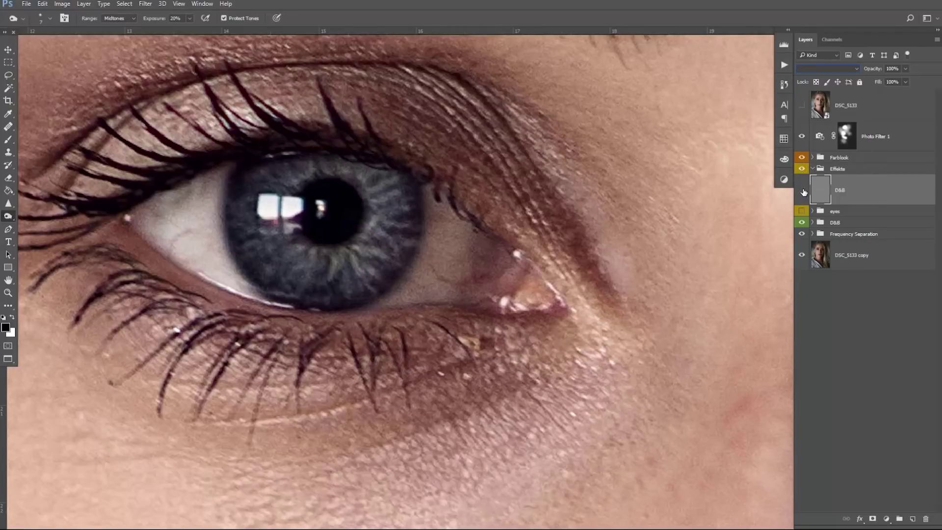
drag(315, 270, 335, 259)
mouse_move(381, 240)
mouse_down()
mouse_move(371, 257)
mouse_move(378, 227)
mouse_move(392, 230)
mouse_move(390, 258)
mouse_move(343, 288)
mouse_move(311, 274)
mouse_move(331, 297)
mouse_move(296, 284)
mouse_move(337, 288)
mouse_move(288, 288)
mouse_move(355, 299)
mouse_move(404, 261)
mouse_move(396, 229)
mouse_move(361, 212)
mouse_move(377, 225)
mouse_up()
alt+right_click(376, 226)
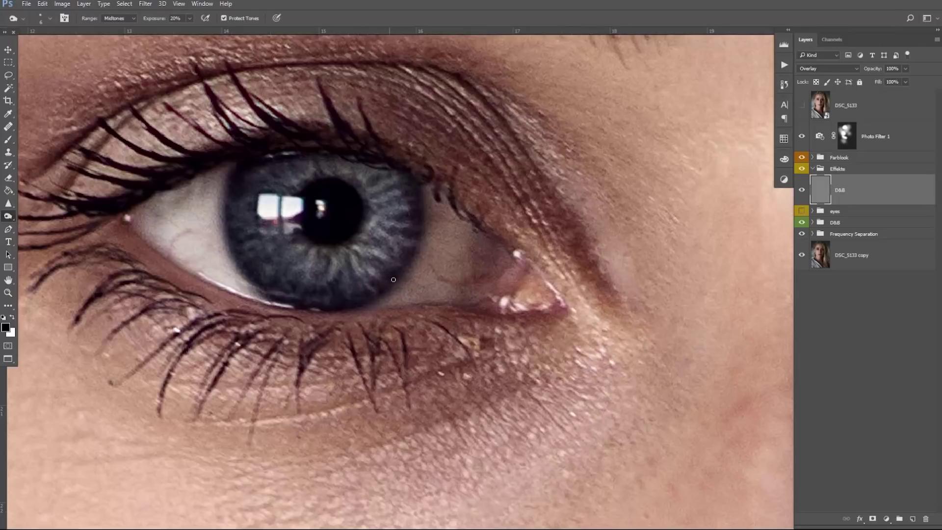
Lower the D&B layer's opacity and duplicate it with Ctrl+J.
scroll(423, 180, down, 5)
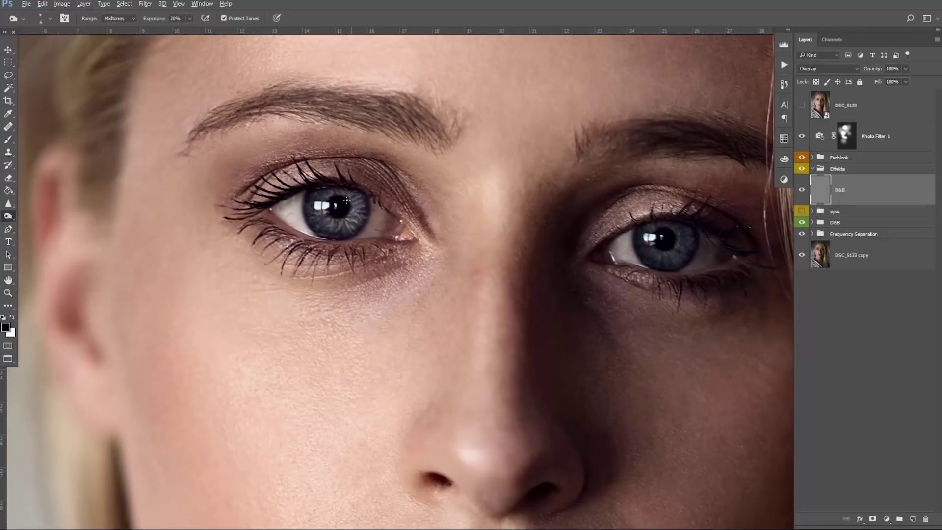
scroll(346, 200, down, 2)
scroll(349, 204, down, 2)
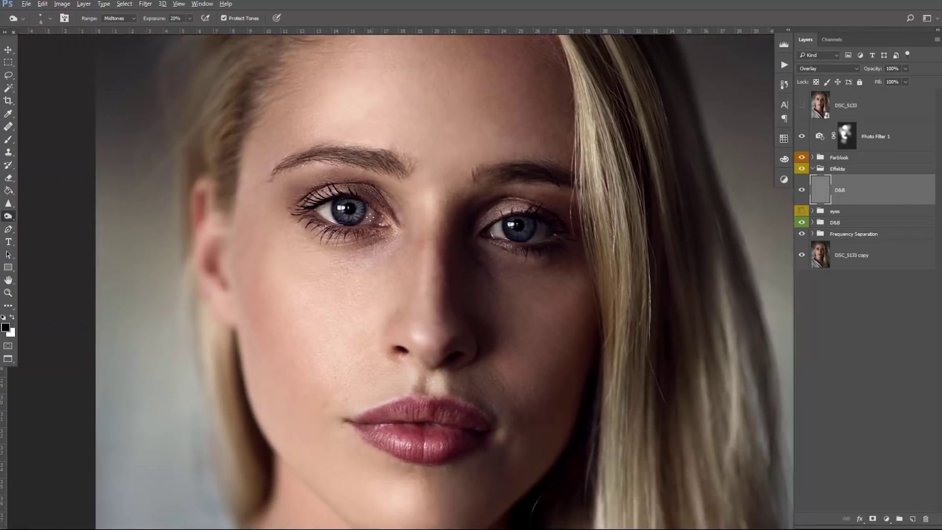
scroll(349, 203, up, 2)
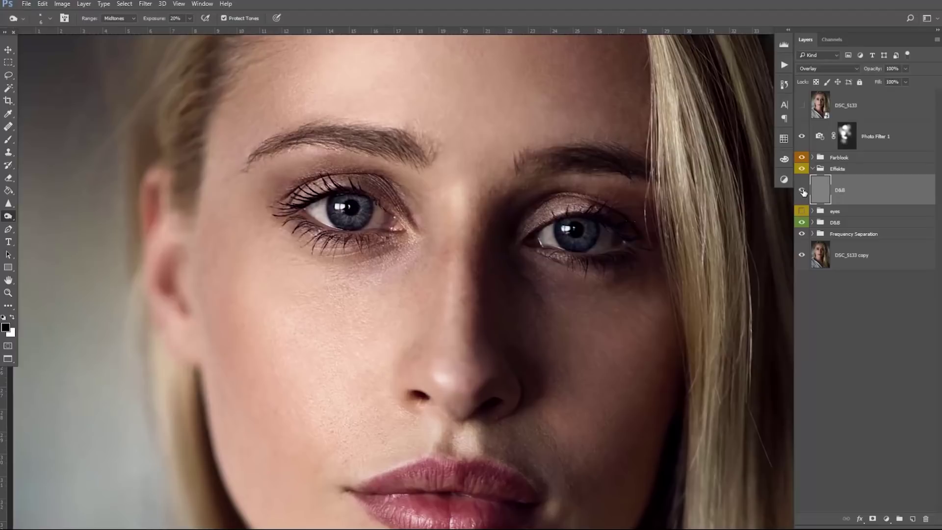
drag(881, 72, 869, 74)
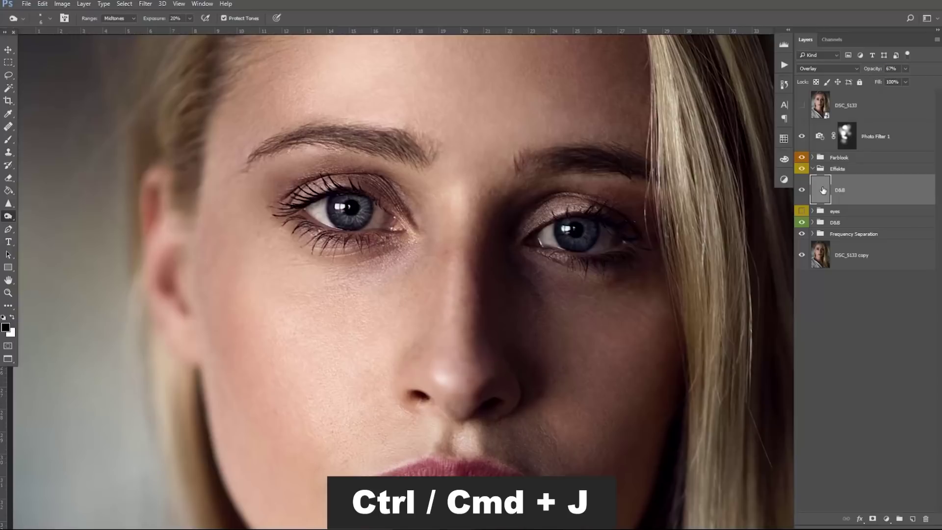
key(ctrl+j)
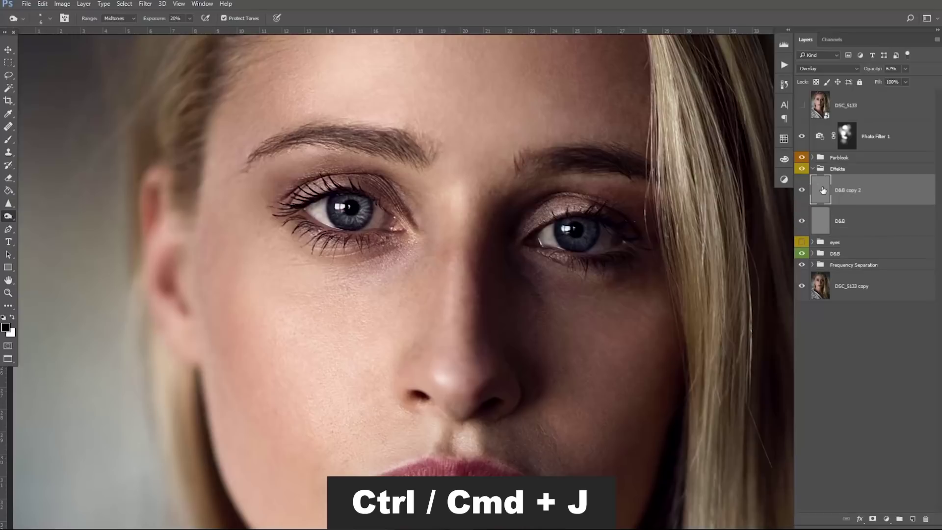
Shift the D&B copy 2 content with the Move tool and raise its opacity to 100%.
click(8, 50)
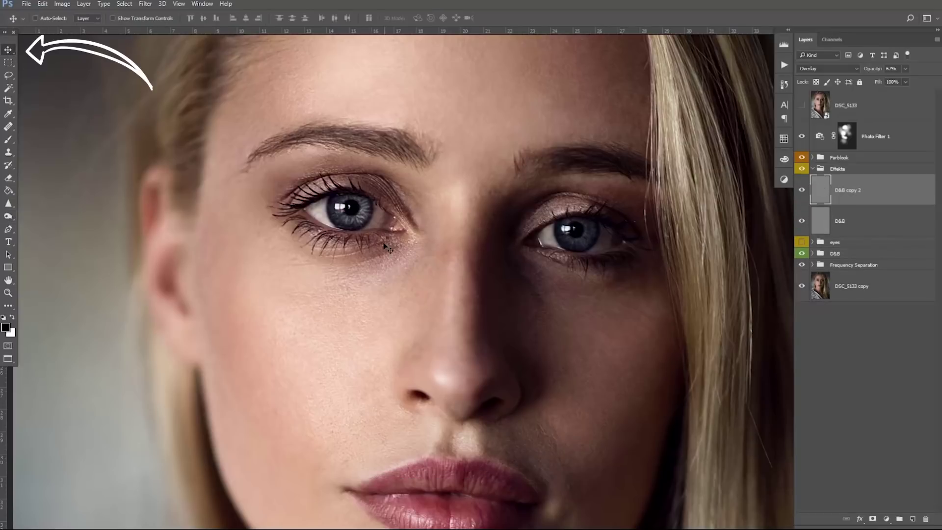
drag(360, 234, 579, 256)
drag(874, 69, 921, 71)
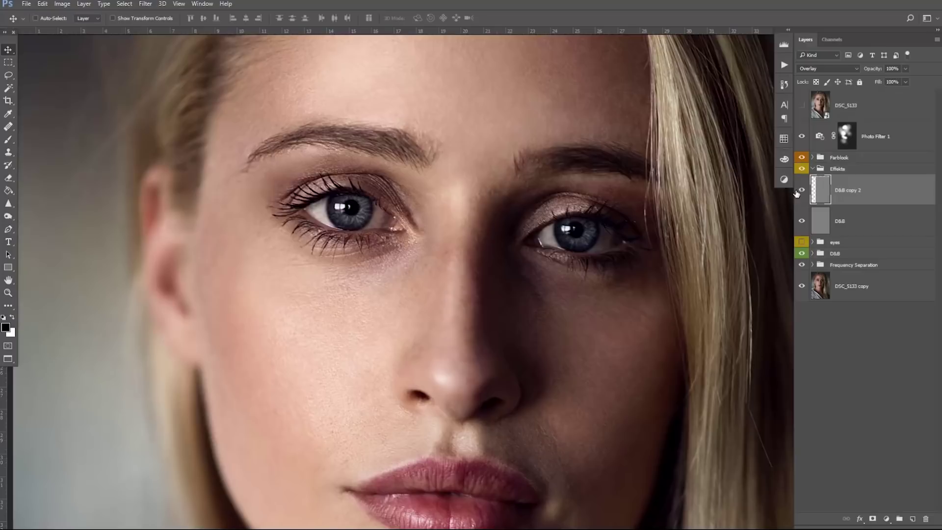
Hide the D&B copy 2 and D&B layers to compare the eyes without them.
scroll(520, 265, down, 8)
scroll(509, 280, up, 4)
scroll(482, 277, up, 2)
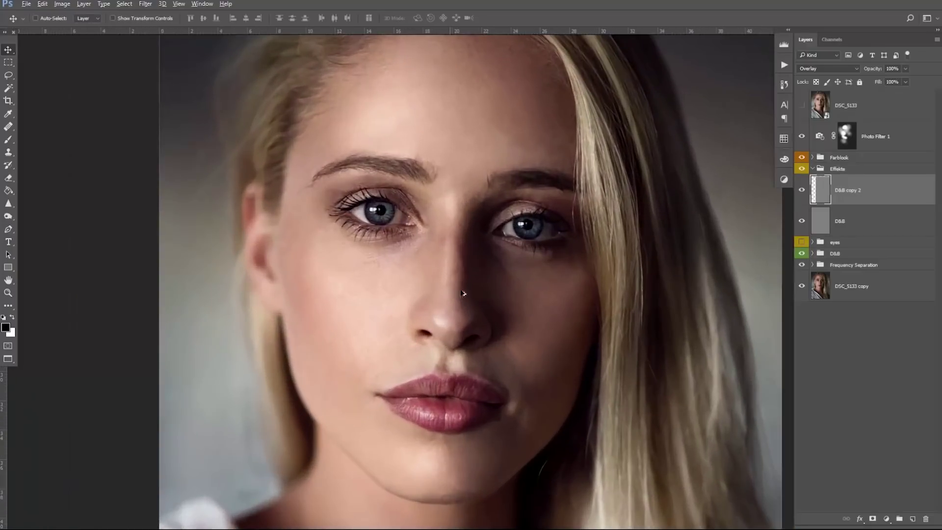
click(802, 190)
click(801, 221)
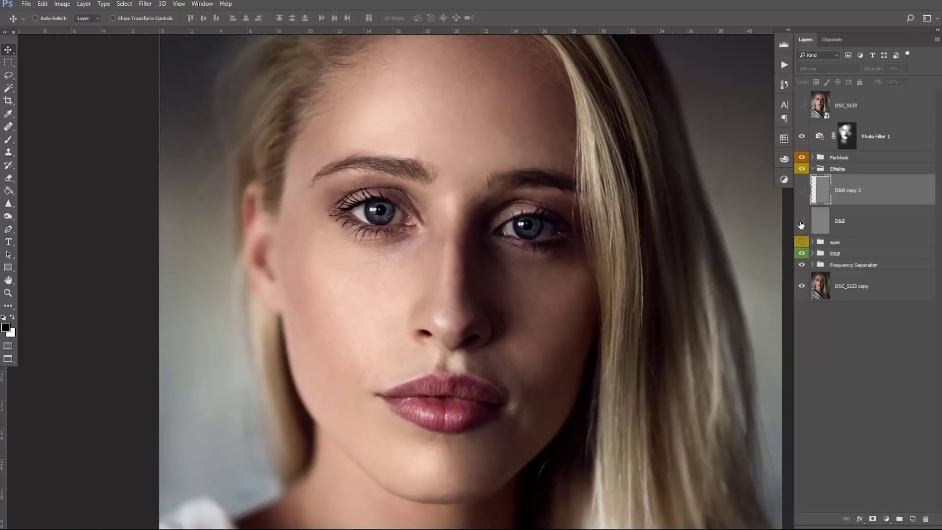
Make the D&B and D&B copy 2 layers visible again.
click(801, 222)
click(802, 191)
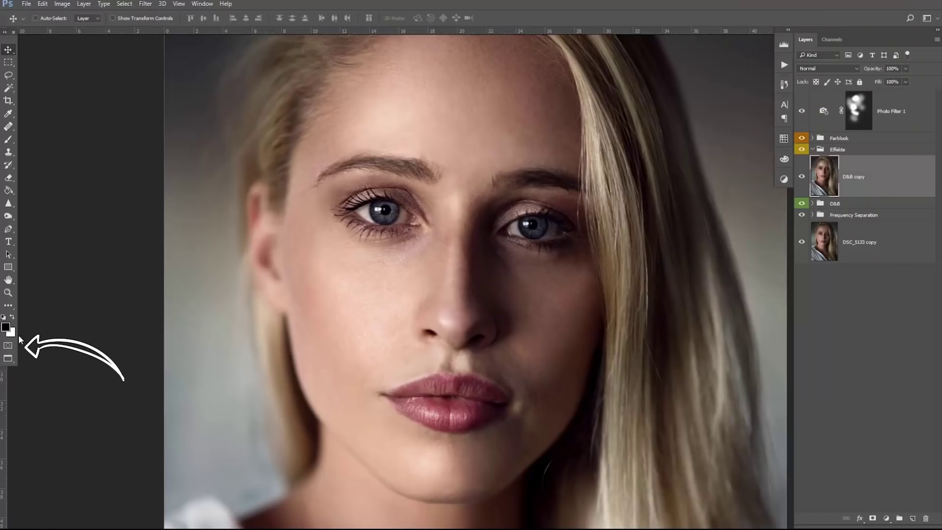
Paint a Quick Mask over both irises with an ~81 px brush and turn it into a selection.
click(15, 347)
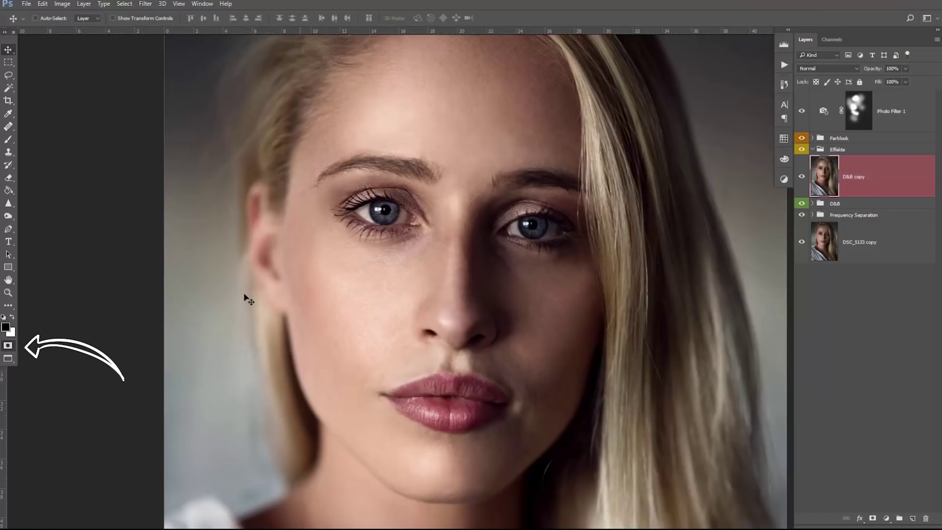
key(b)
alt+right_click(352, 248)
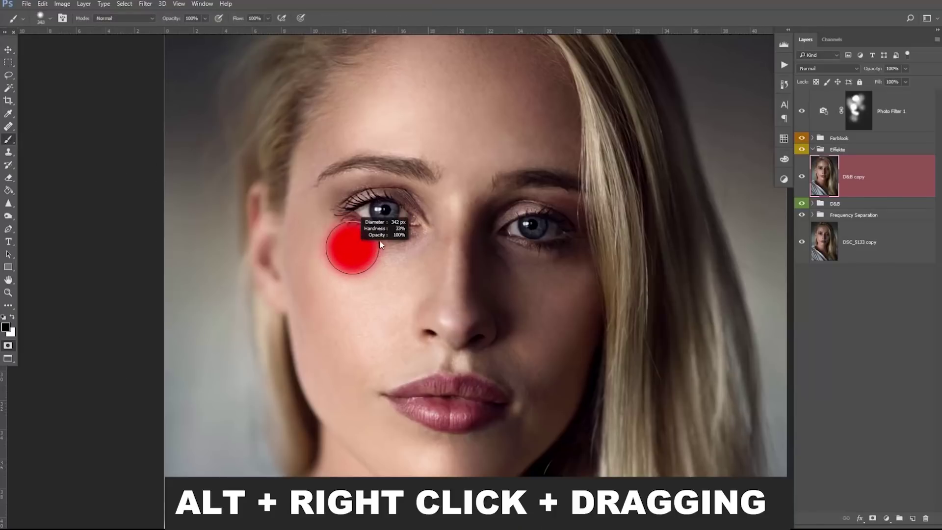
drag(359, 239, 356, 239)
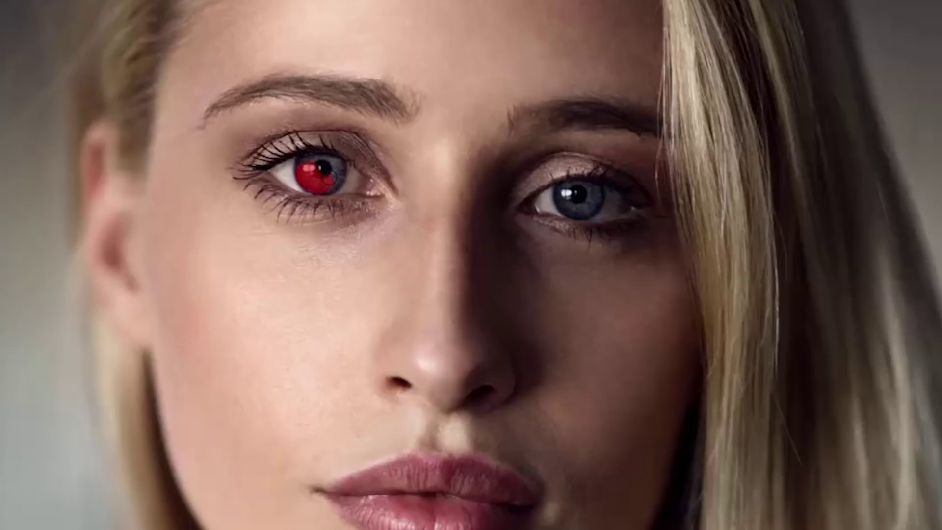
drag(328, 180, 336, 172)
click(567, 195)
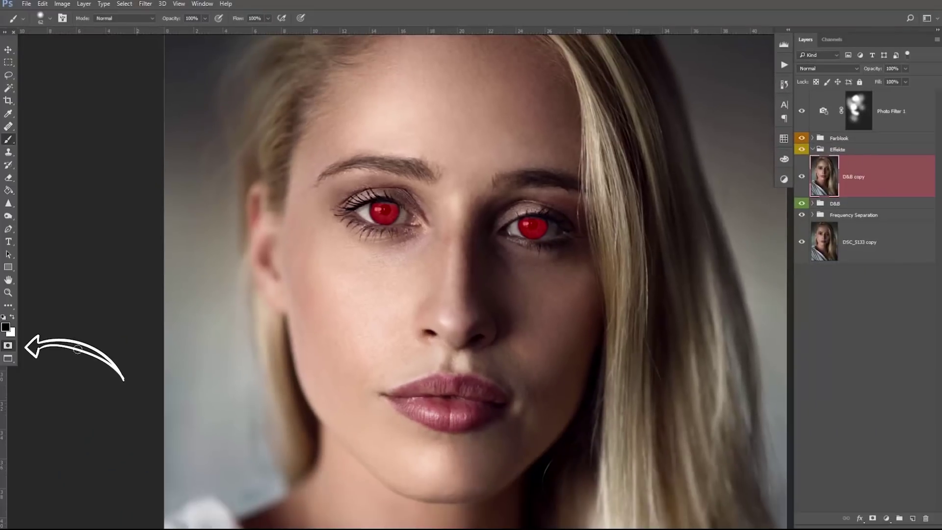
click(8, 347)
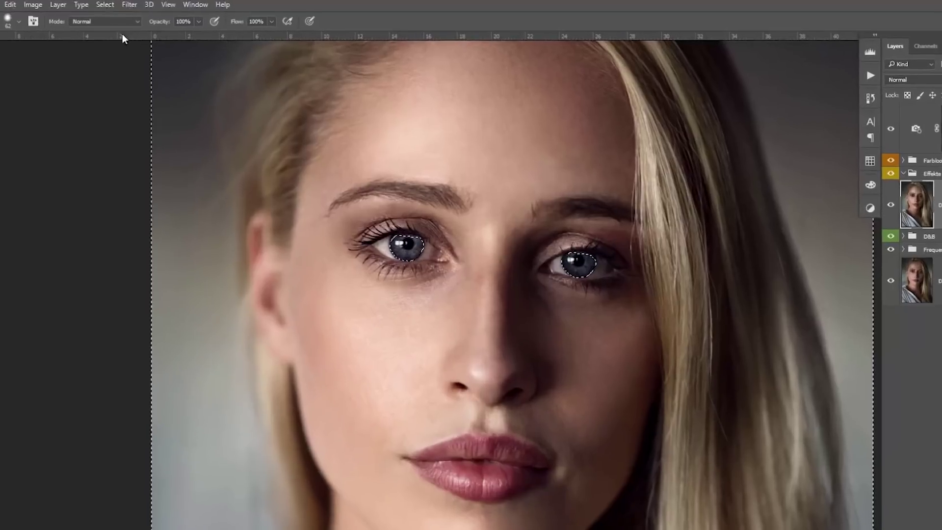
Invert the selection and copy the irises onto a new Layer 1.
click(124, 3)
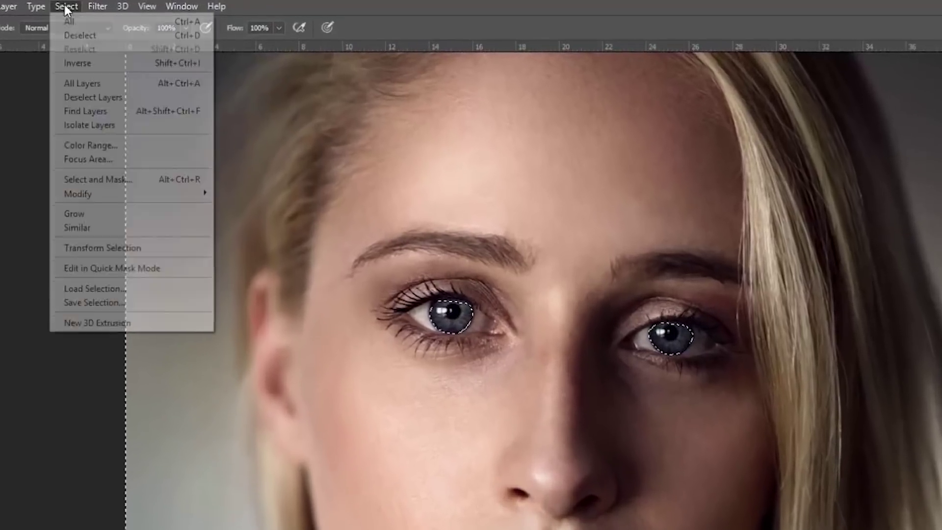
click(87, 60)
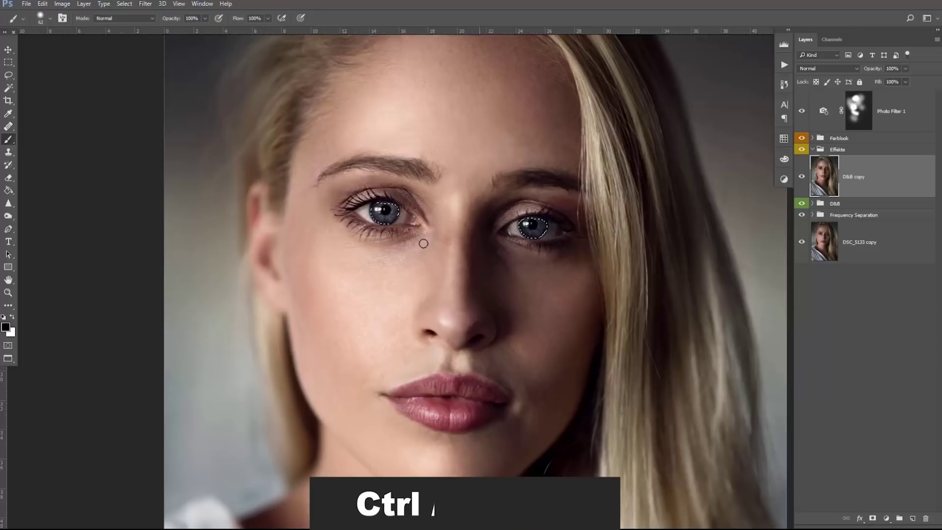
key(ctrl+j)
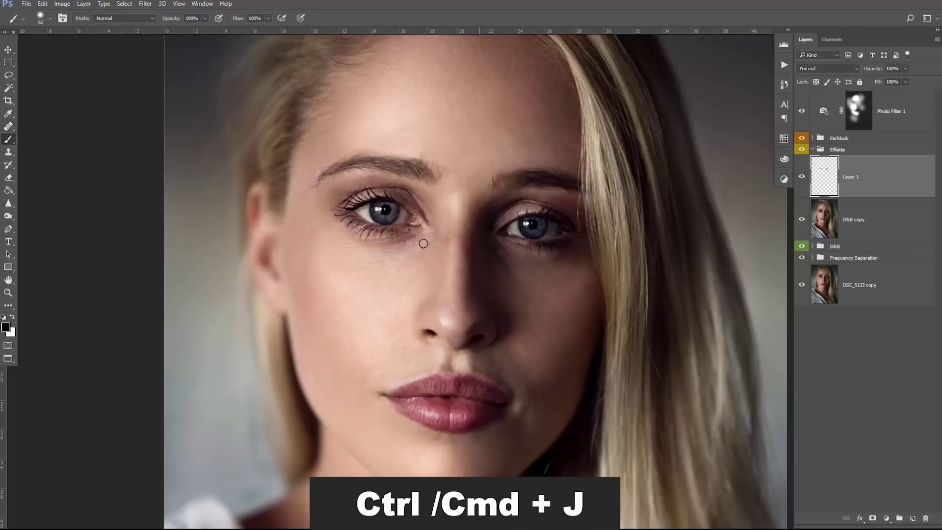
Delete the D&B copy layer, preview Layer 1 alone, then select it.
click(859, 221)
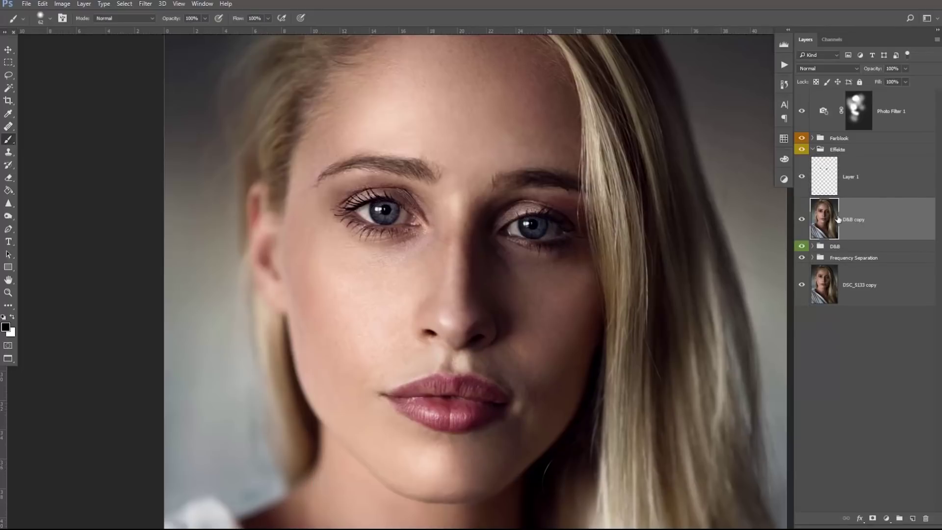
key(Delete)
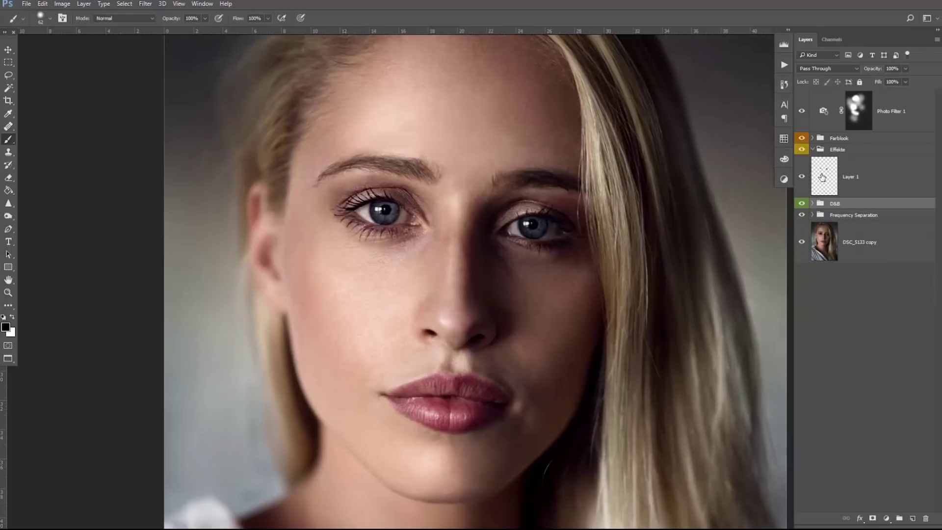
alt+click(802, 178)
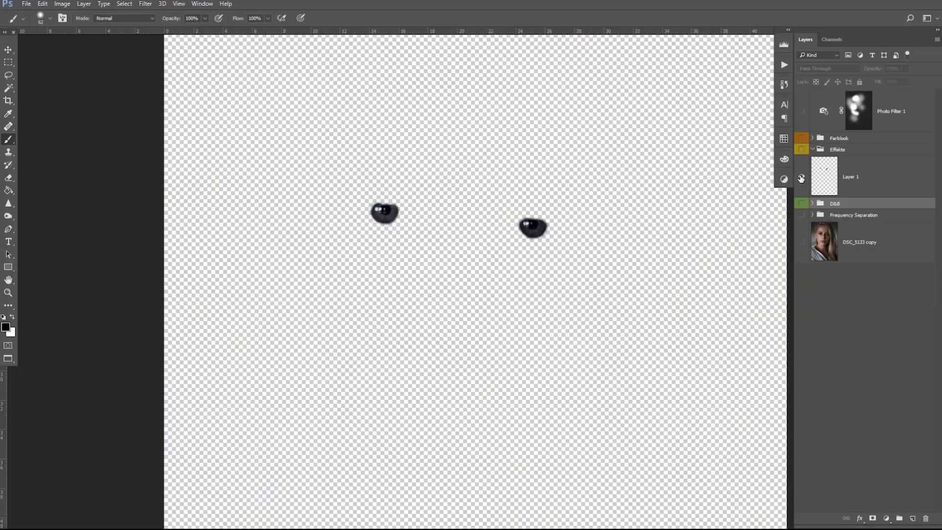
alt+click(801, 177)
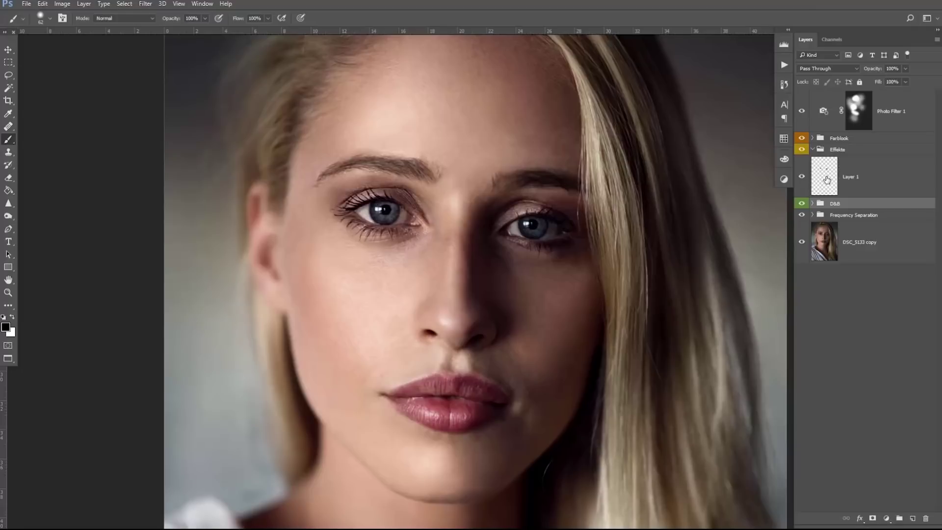
click(827, 180)
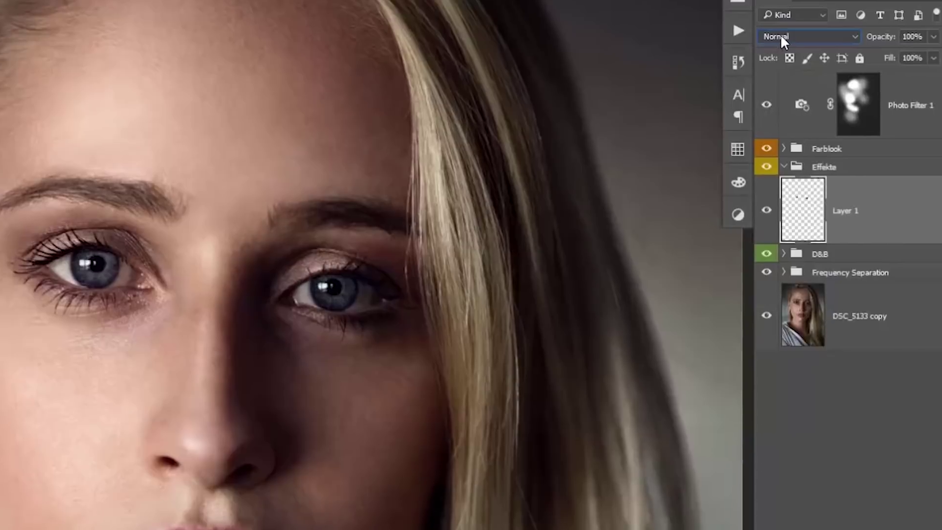
Set Layer 1's blend mode to Color Dodge and toggle its visibility to compare the brighter irises.
click(738, 79)
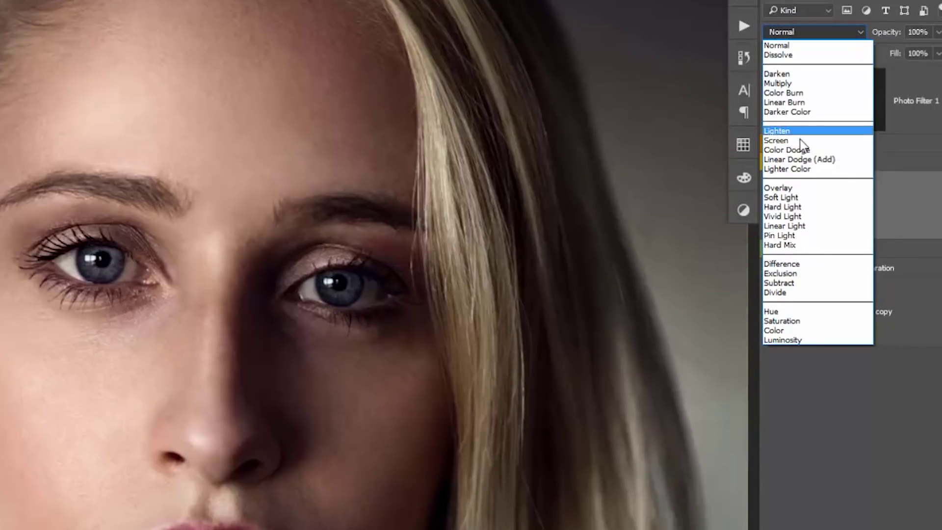
click(799, 143)
click(814, 31)
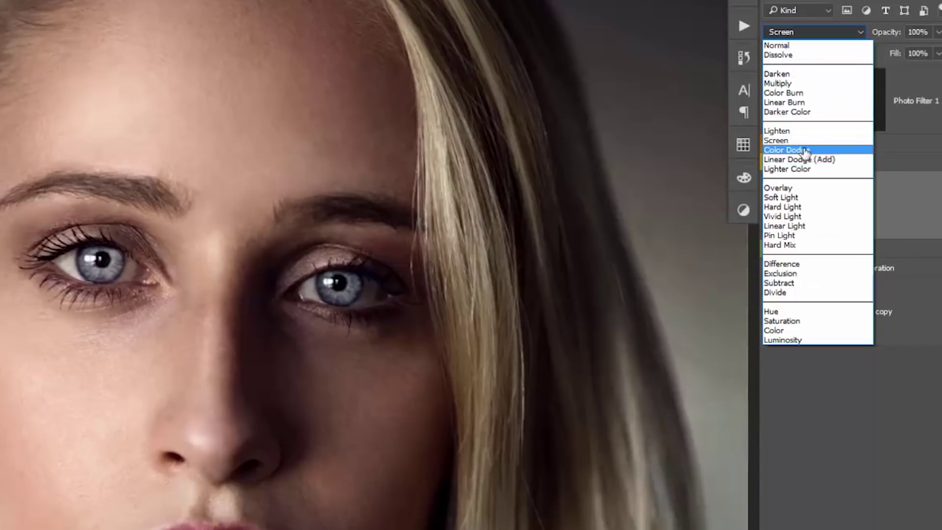
click(805, 151)
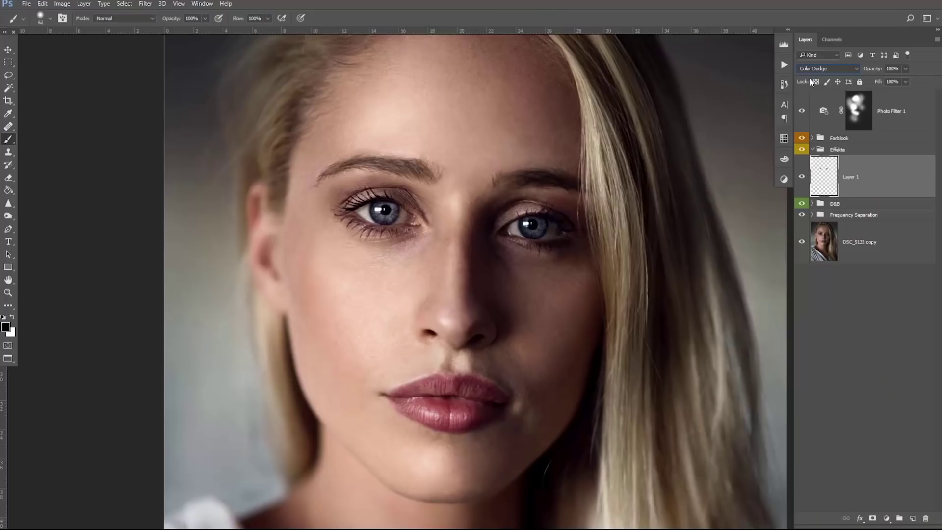
click(802, 178)
click(801, 178)
click(801, 179)
Add a white layer mask to Layer 1 and size the brush to 177 px, 6% hardness.
click(872, 519)
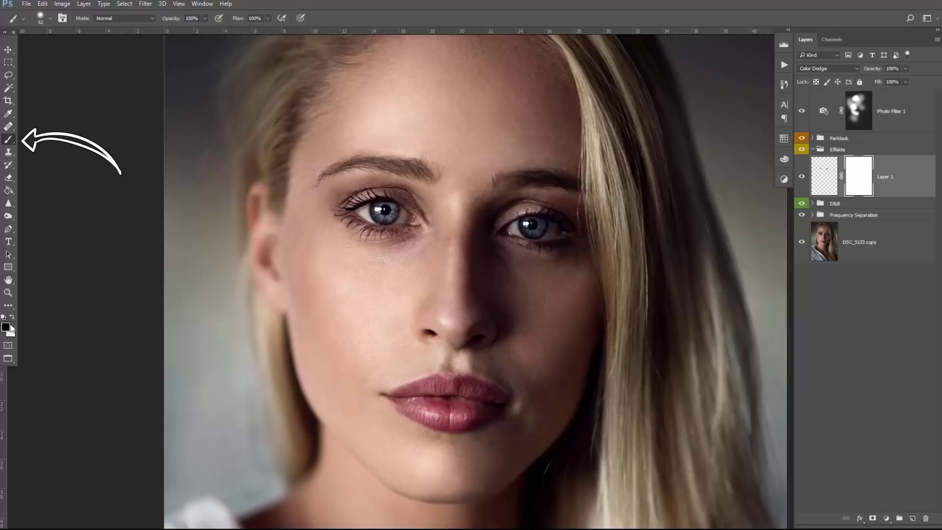
mouse_move(376, 221)
mouse_down()
mouse_move(385, 226)
mouse_move(399, 160)
mouse_up()
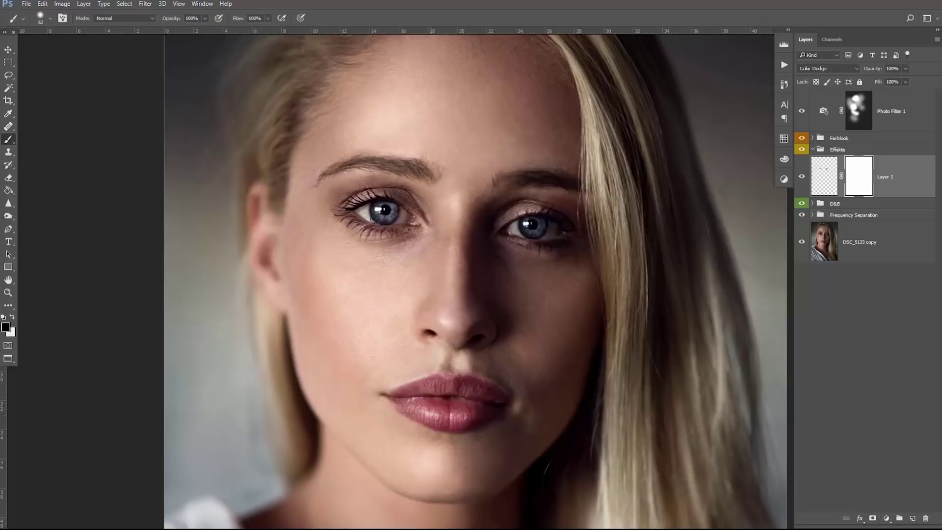
drag(304, 193, 304, 194)
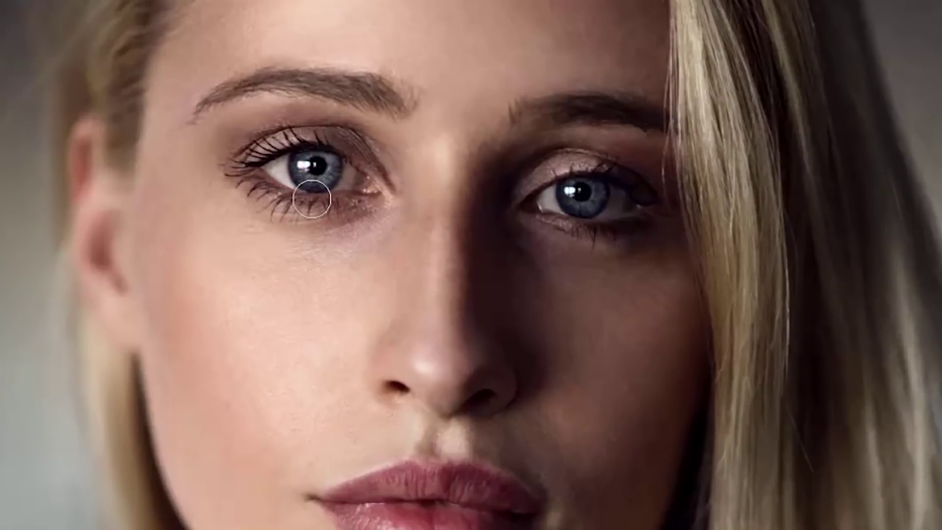